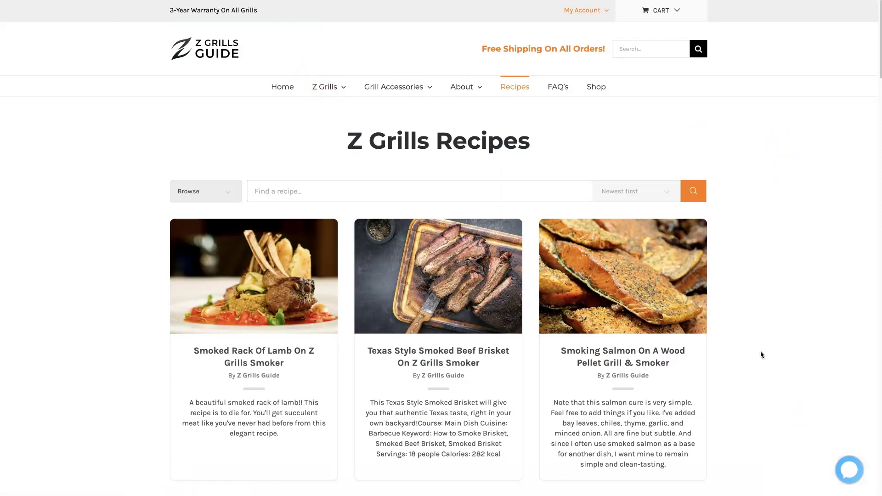
Step: Return to the Semrush Keyword Overview for 'bbq recipes' (8.1K volume, 78% difficulty)
click(214, 377)
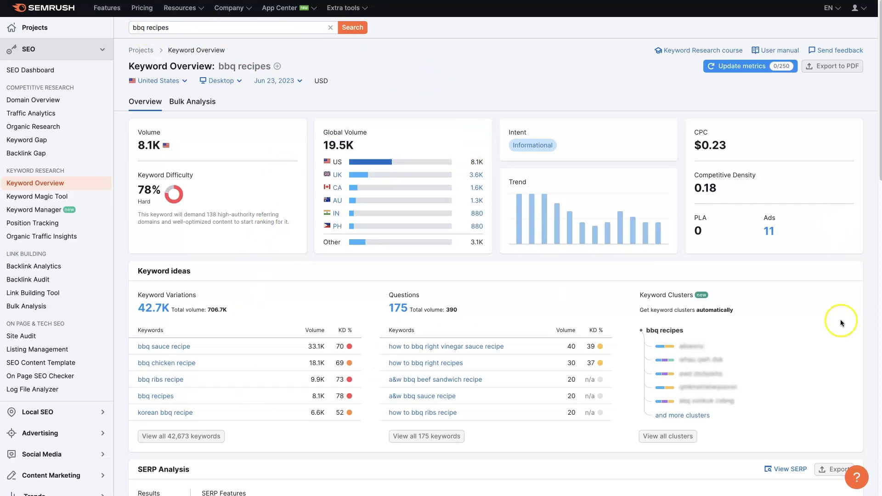
scroll(816, 342, down, 10)
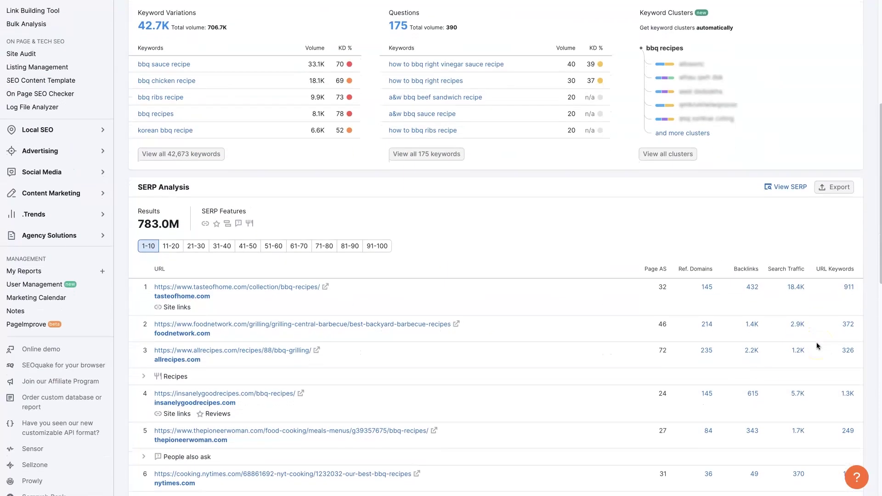
scroll(817, 343, down, 4)
scroll(816, 342, up, 10)
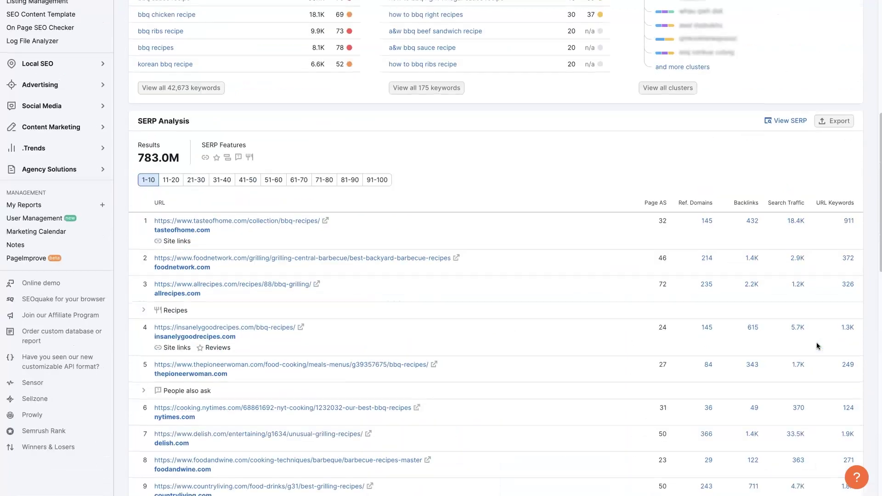
scroll(816, 345, up, 3)
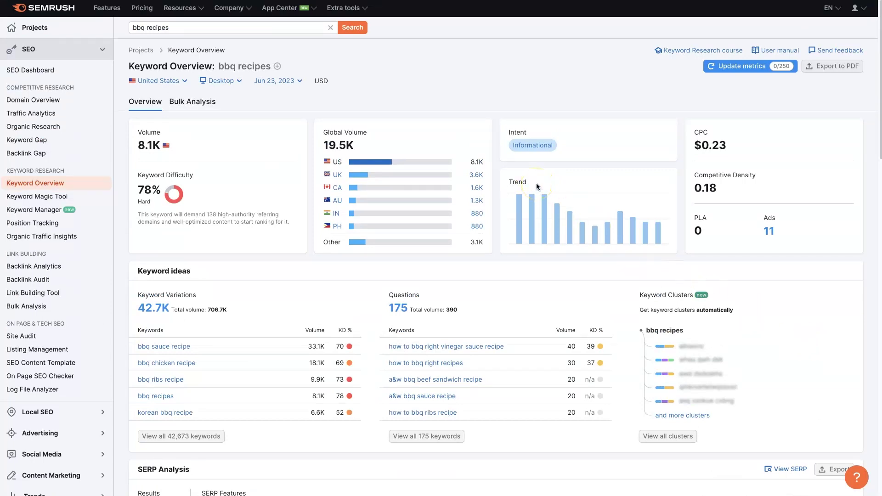
mouse_move(426, 167)
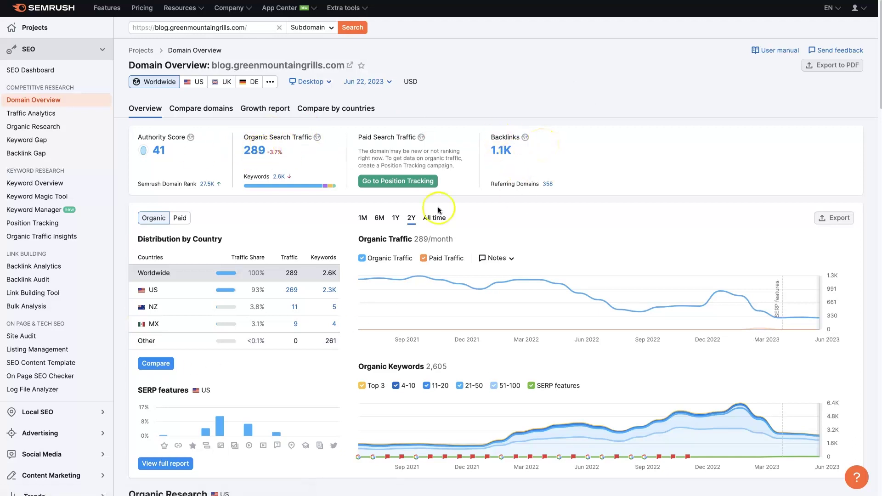
Step: Bring up the link menu on the blog's 289 Organic Search Traffic figure
right_click(251, 152)
Step: Open the blog's Positions report in a new tab and review keywords by volume, led by franklin bbq (18.1K)
click(289, 156)
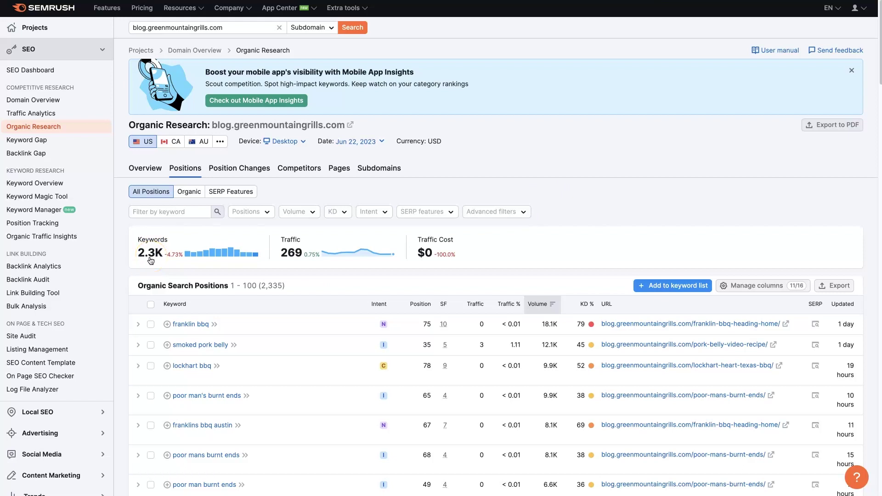
click(459, 302)
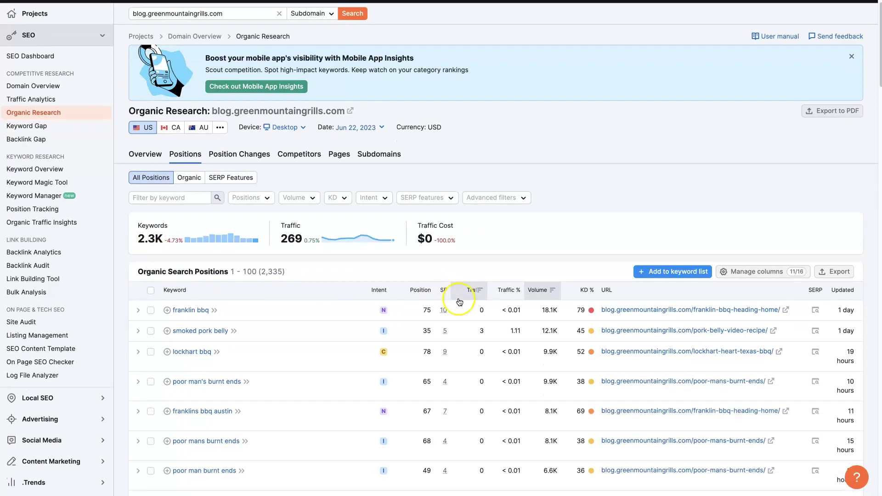
scroll(501, 303, down, 2)
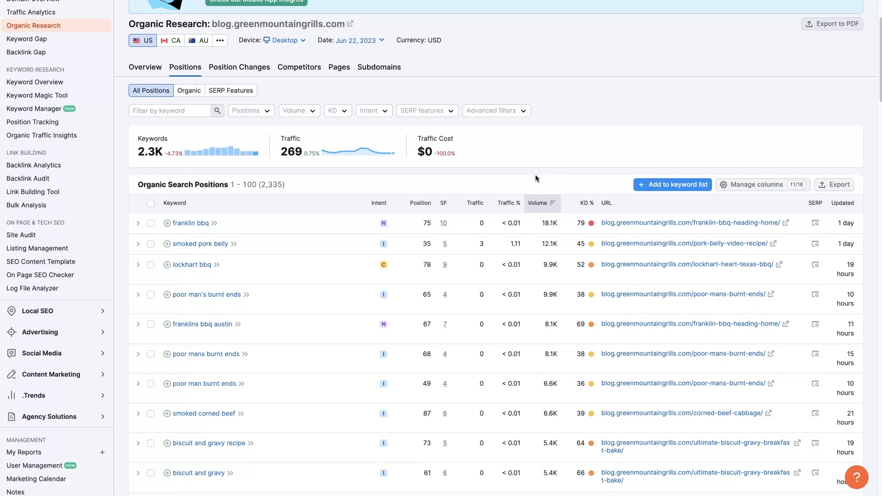
scroll(535, 174, down, 20)
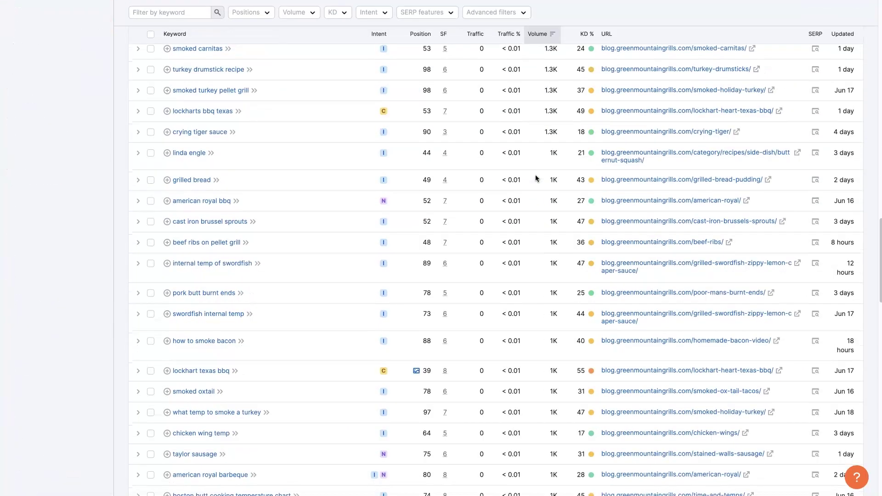
scroll(535, 176, up, 15)
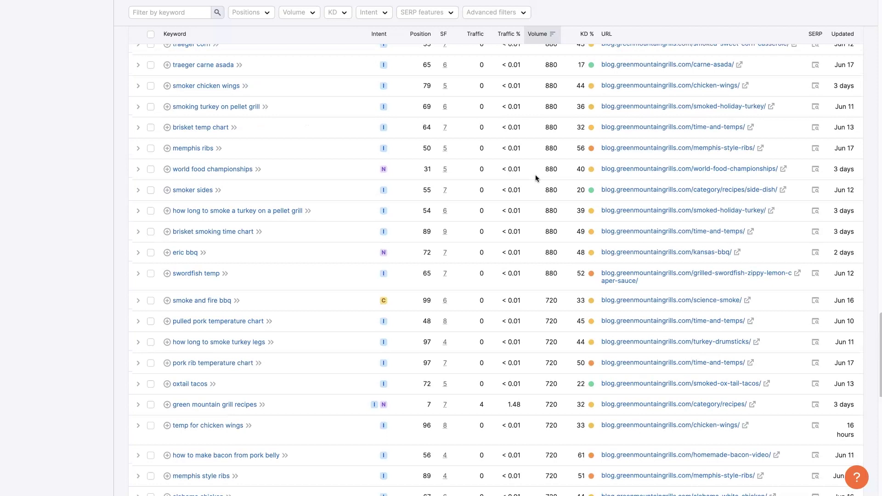
scroll(536, 176, up, 10)
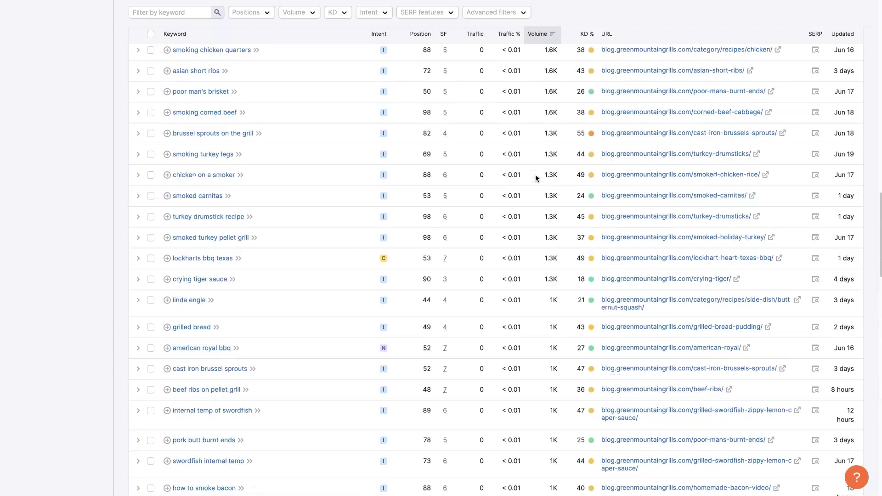
scroll(536, 175, up, 8)
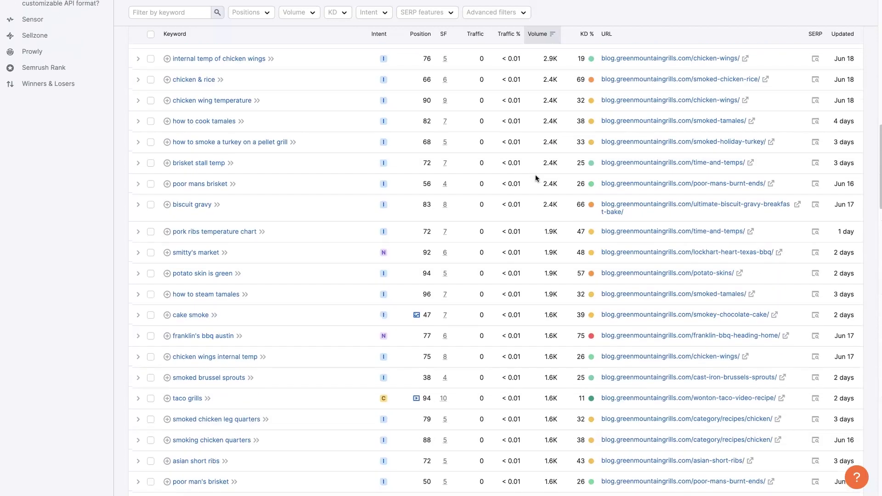
scroll(536, 175, up, 1)
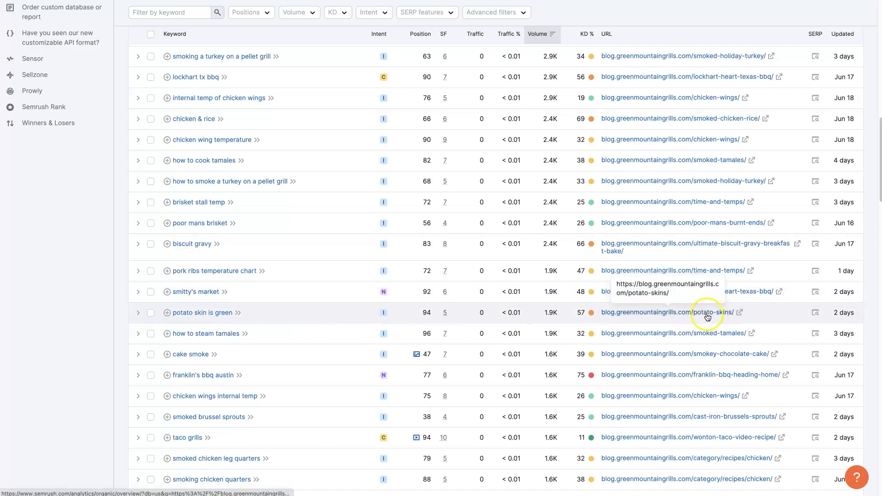
scroll(571, 222, up, 3)
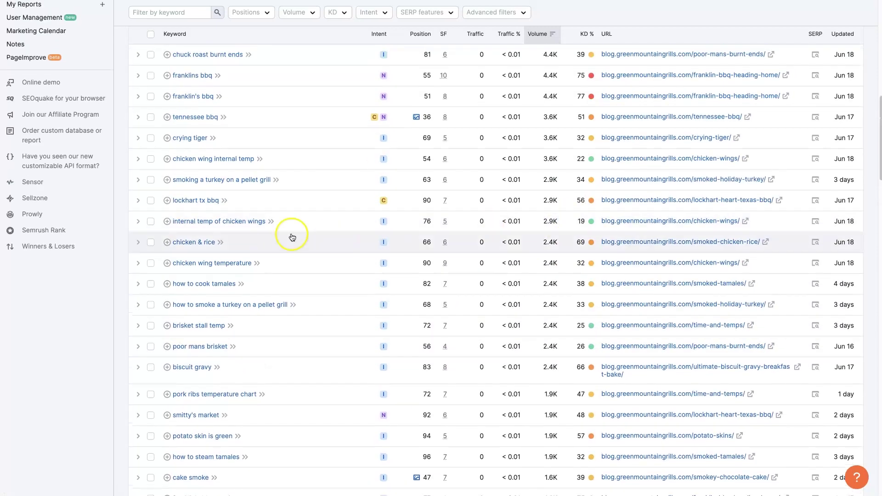
scroll(237, 222, up, 8)
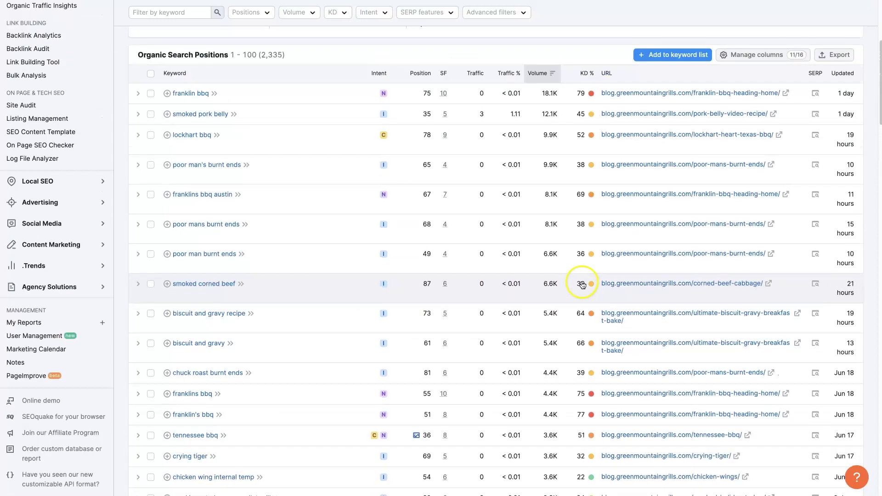
scroll(582, 277, up, 2)
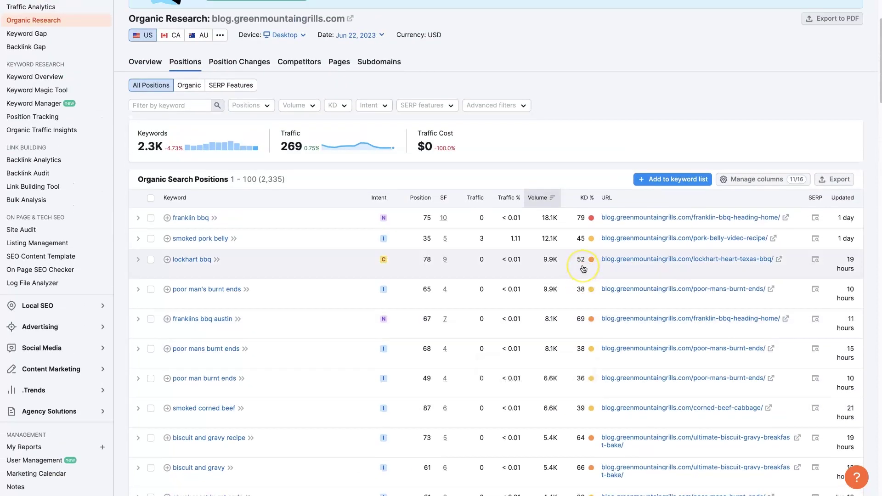
Step: Filter the blog's keywords to Possible (30–49%) difficulty, leaving 991 keywords
click(588, 203)
scroll(583, 200, up, 1)
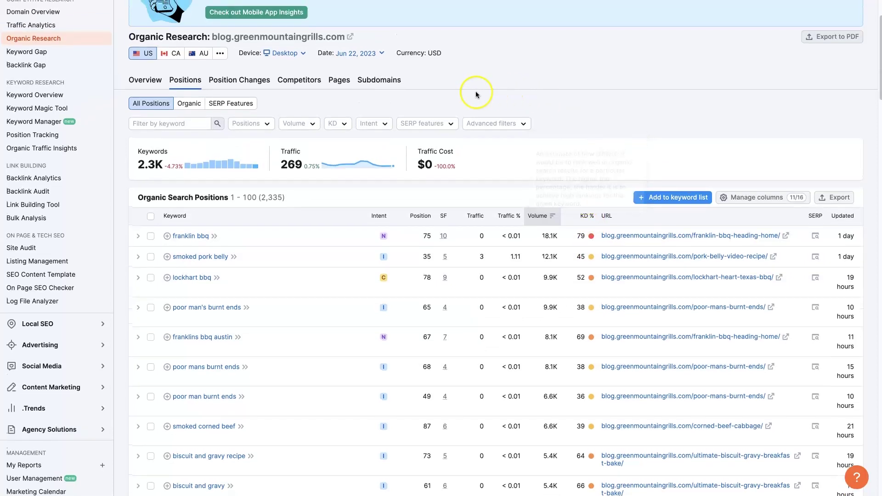
click(344, 129)
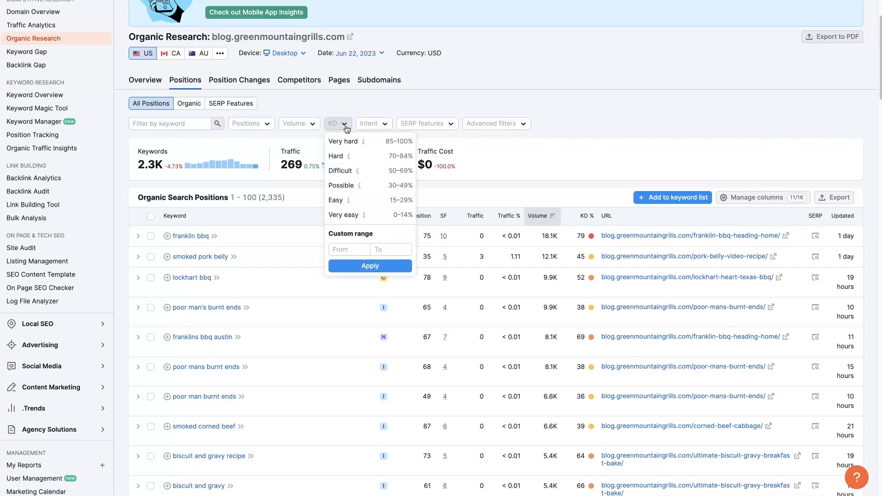
click(367, 192)
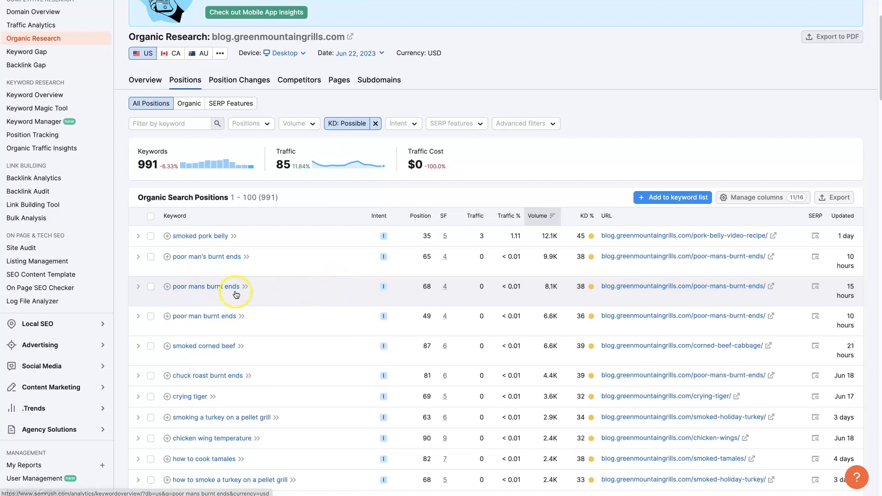
scroll(236, 295, down, 3)
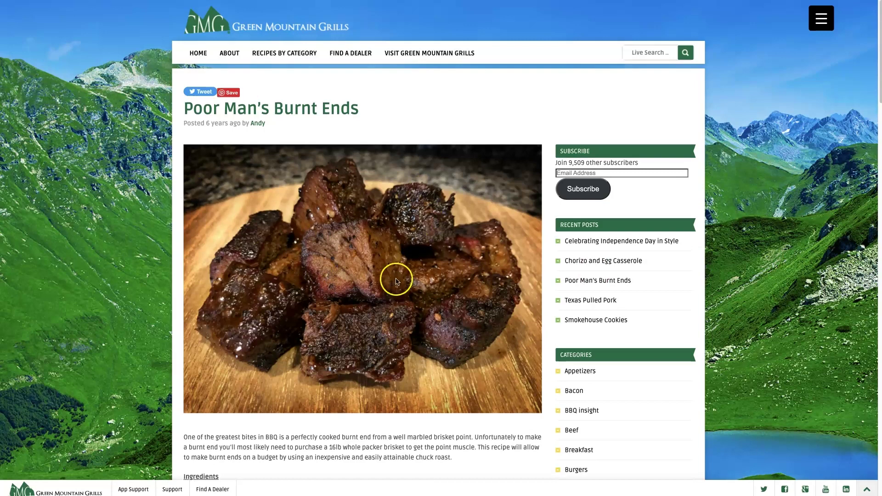
scroll(396, 279, down, 2)
scroll(396, 280, down, 20)
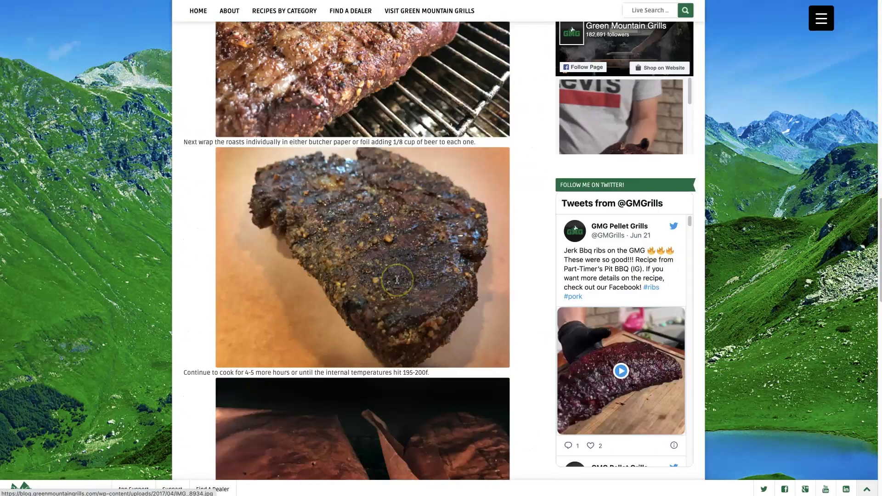
scroll(397, 279, down, 8)
scroll(397, 280, up, 20)
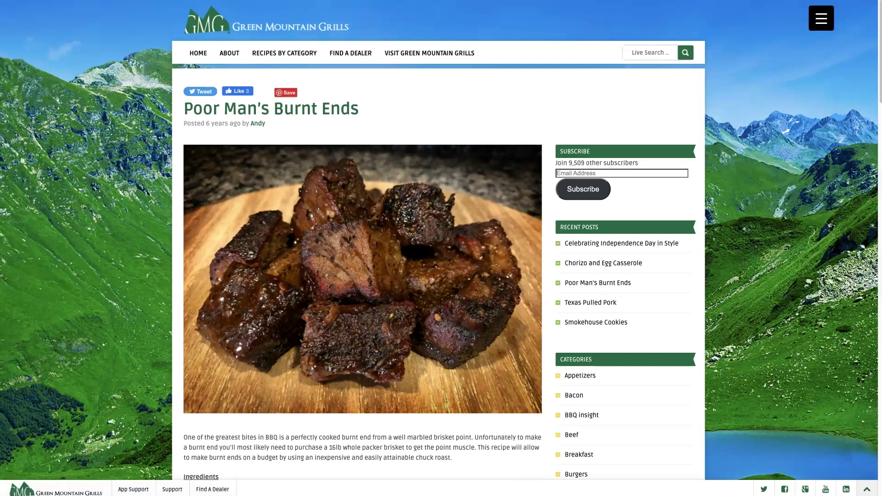
click(400, 54)
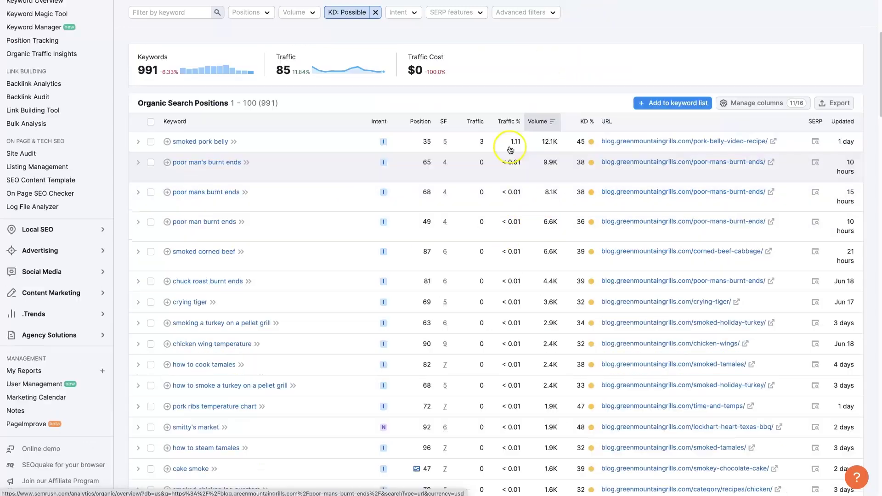
Step: Change the KD filter to Easy (942 keywords) and sort volume from lowest to highest
scroll(426, 126, up, 3)
click(347, 97)
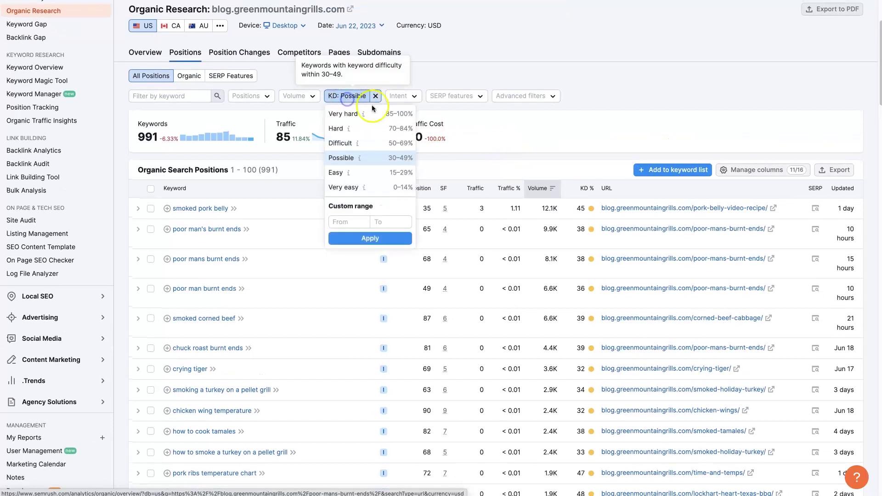
click(357, 174)
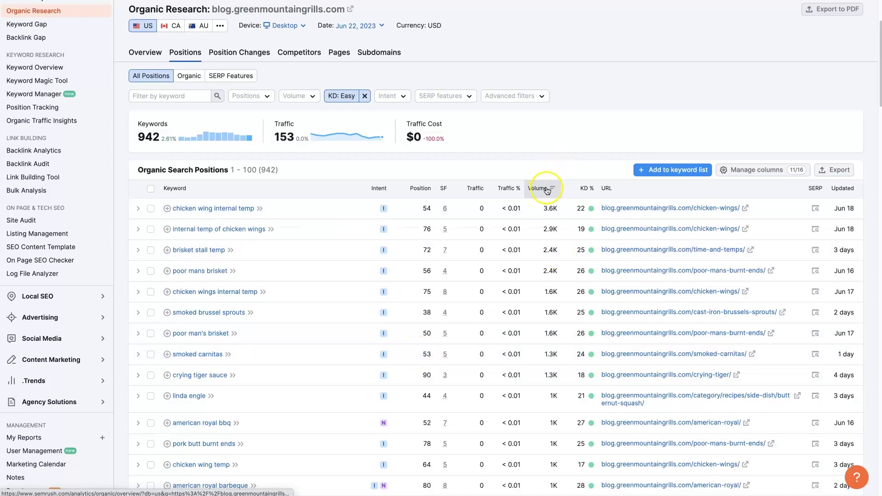
click(550, 191)
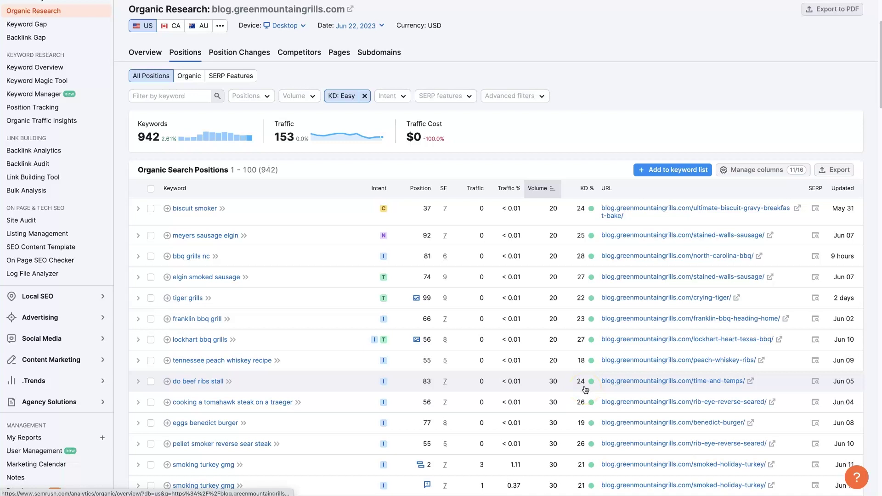
mouse_move(583, 383)
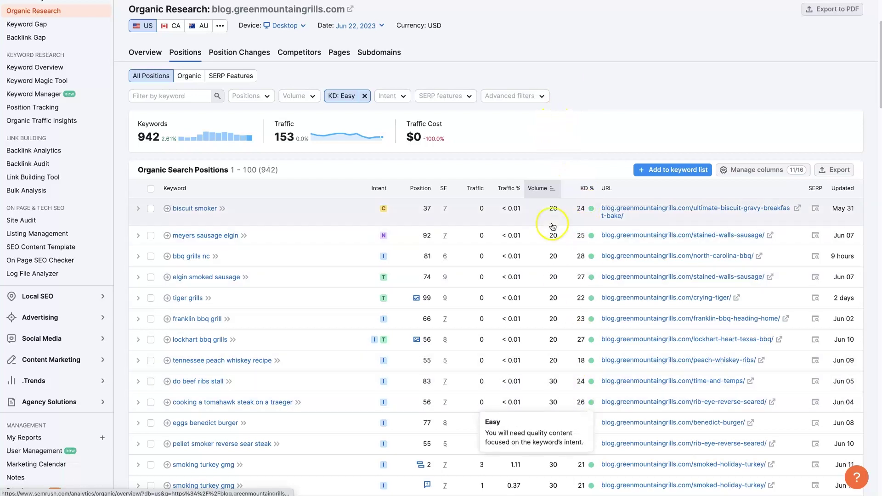
scroll(543, 295, down, 3)
scroll(544, 295, down, 15)
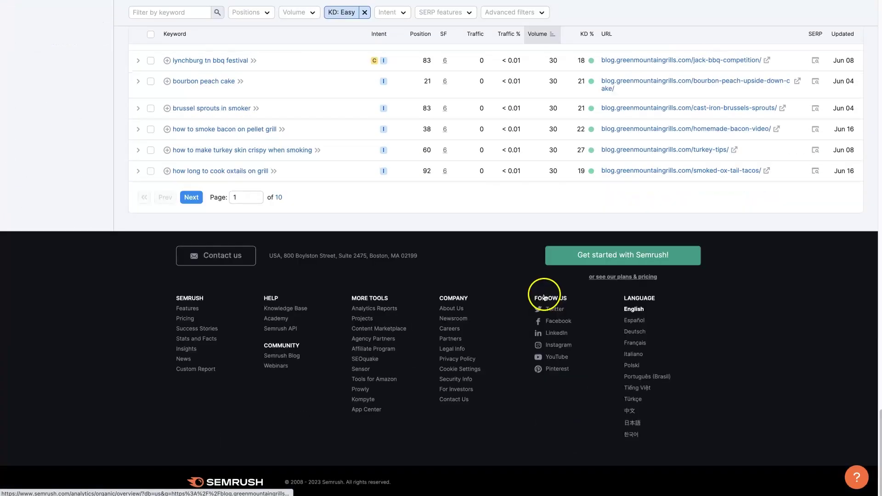
scroll(545, 298, up, 5)
scroll(543, 296, up, 15)
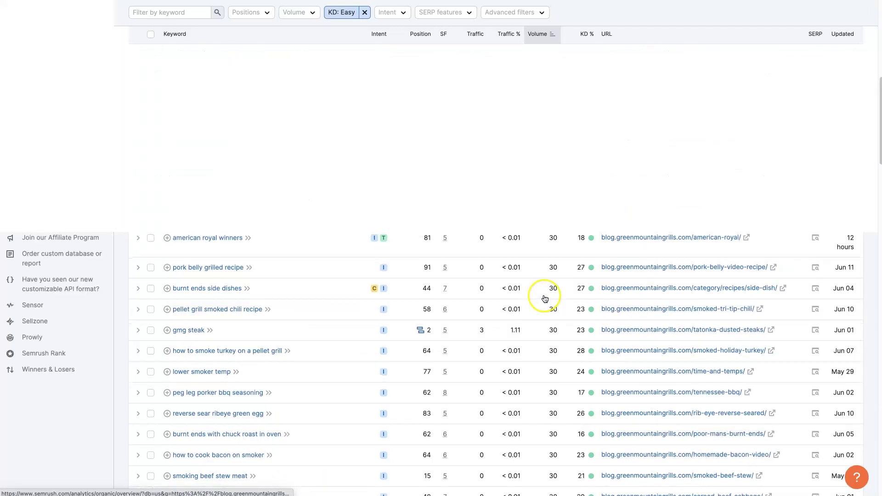
scroll(548, 276, down, 2)
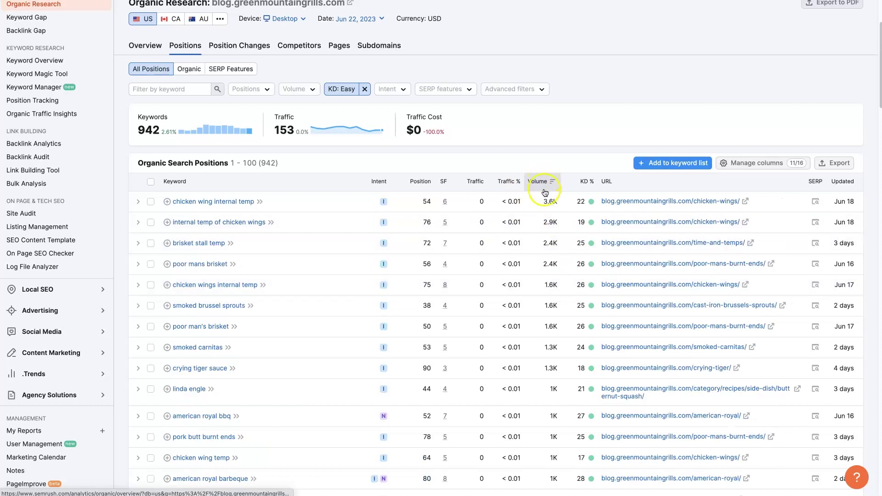
scroll(544, 192, down, 10)
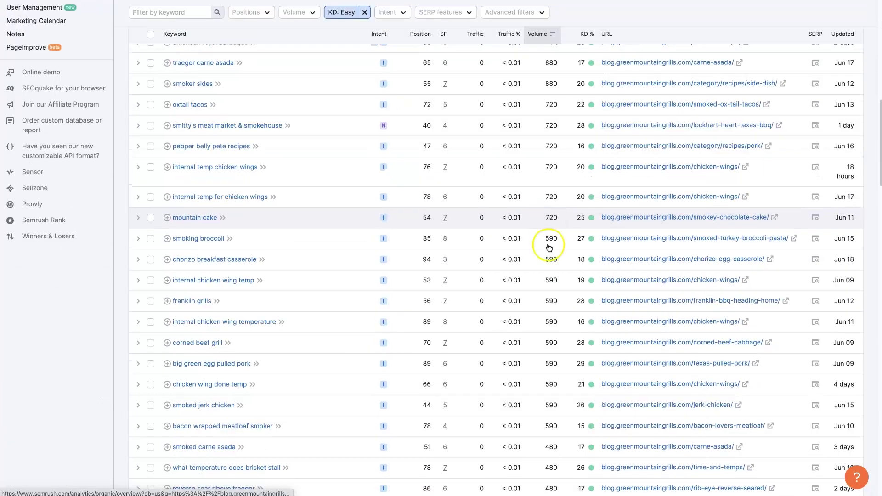
scroll(551, 174, up, 4)
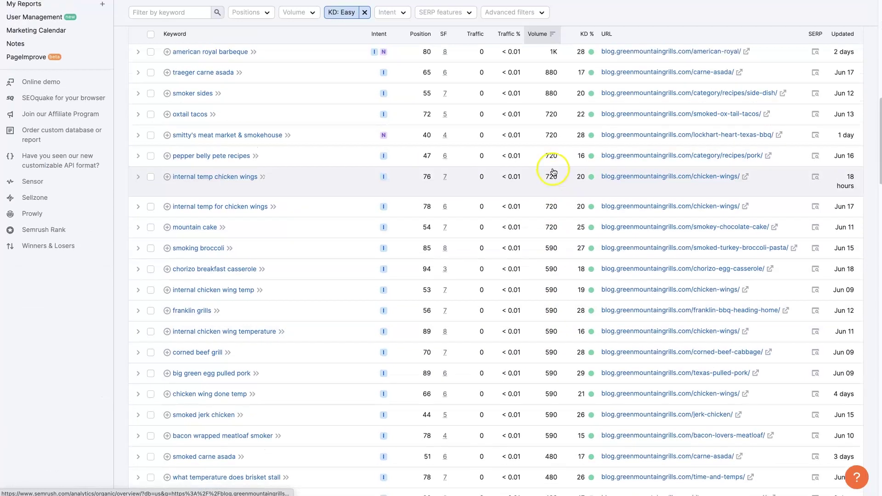
scroll(555, 193, down, 15)
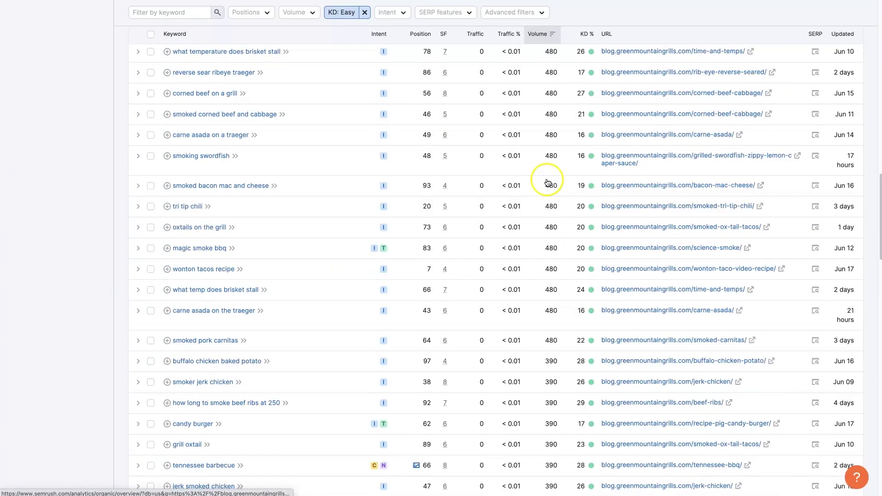
scroll(547, 183, down, 10)
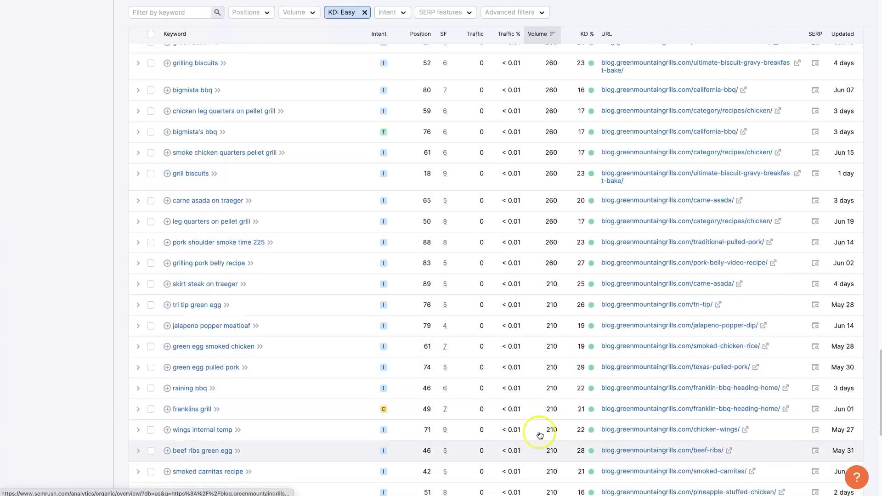
scroll(551, 262, up, 6)
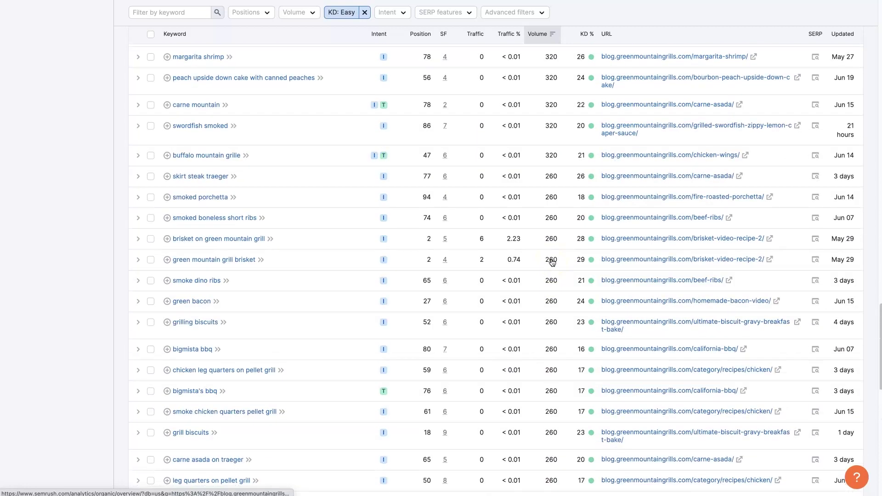
scroll(551, 262, up, 4)
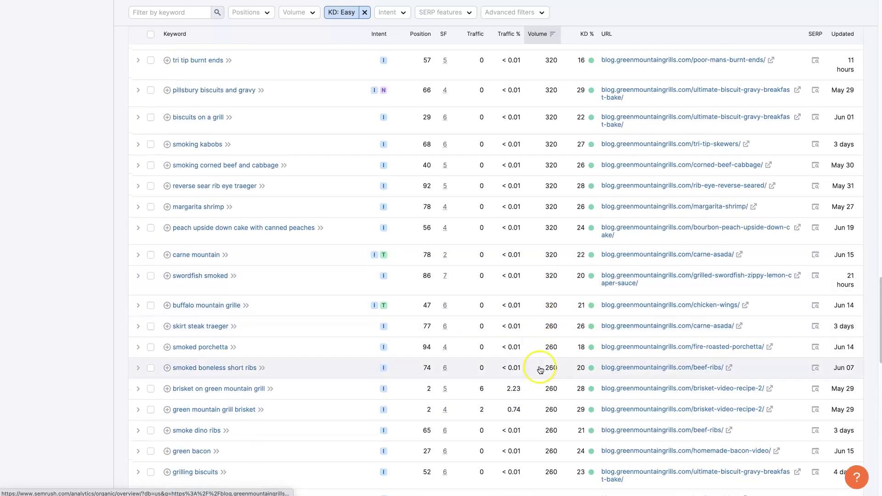
scroll(543, 365, up, 2)
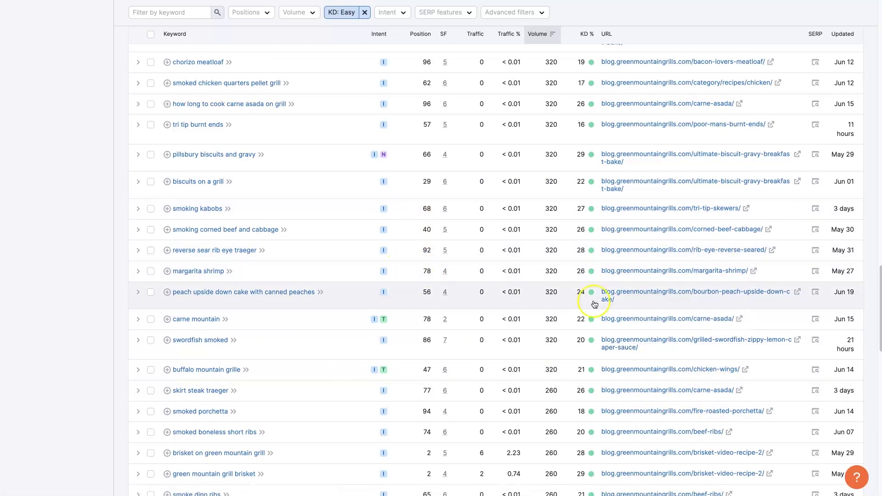
scroll(594, 304, up, 20)
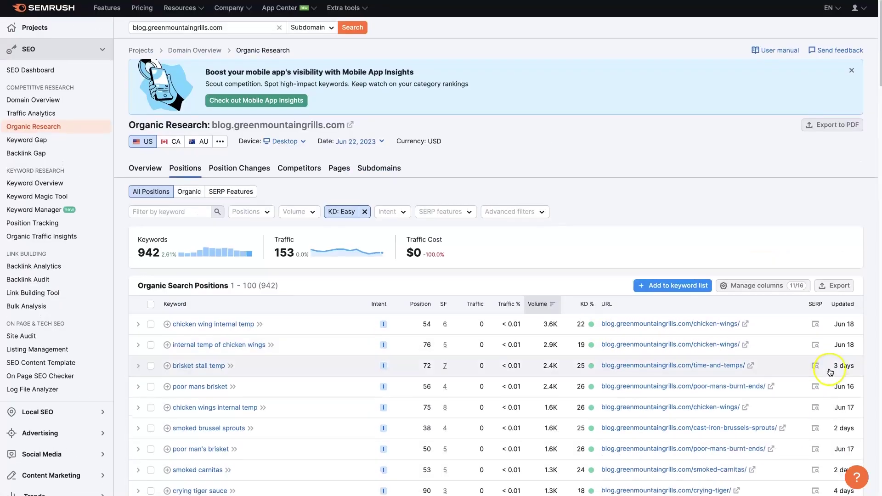
click(833, 286)
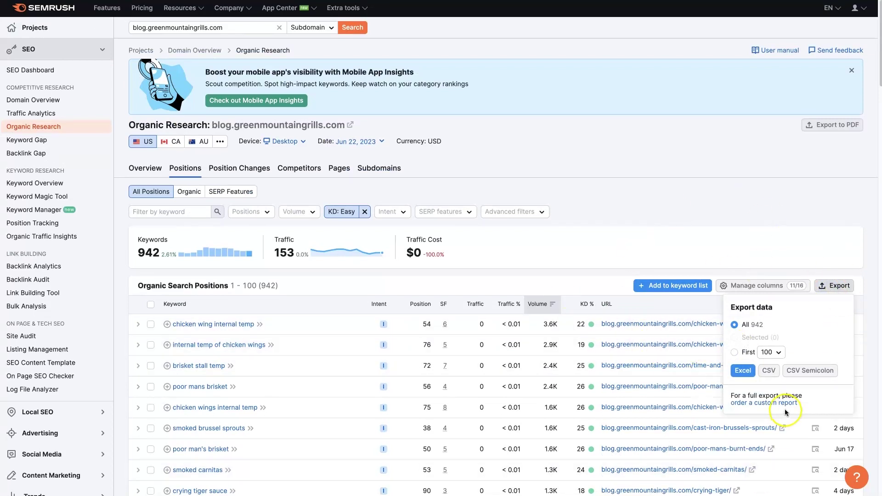
click(693, 193)
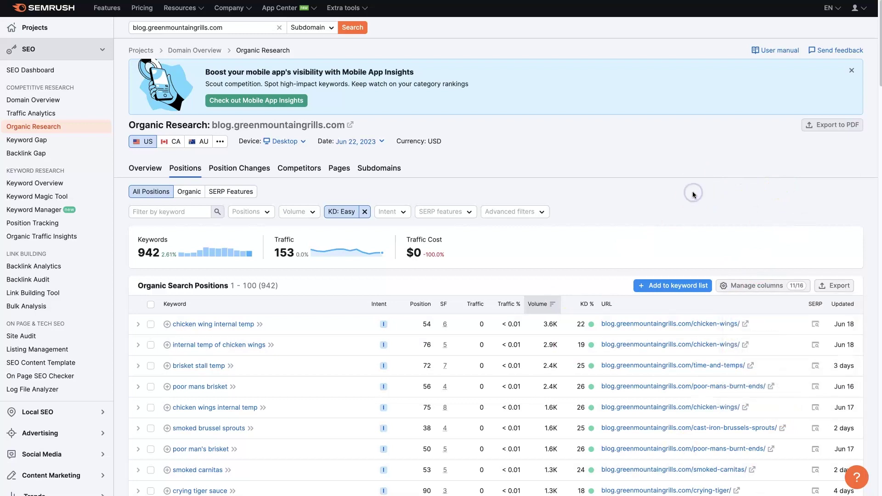
scroll(678, 356, down, 2)
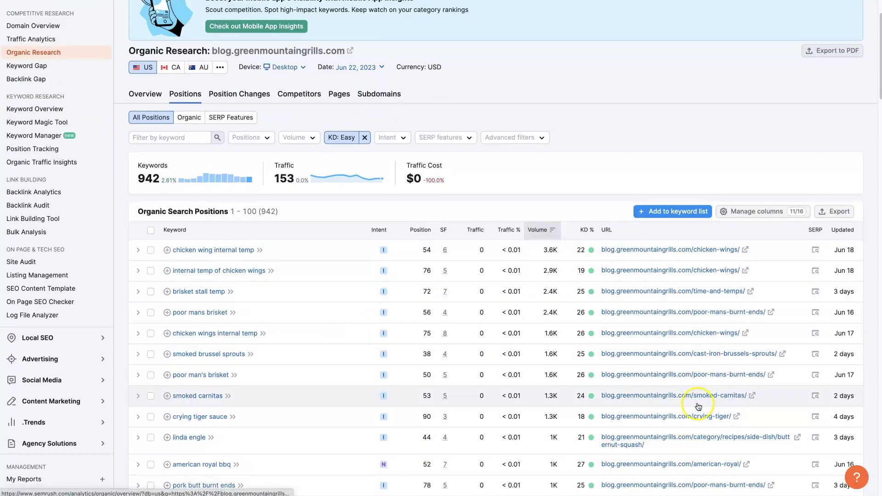
scroll(675, 391, up, 2)
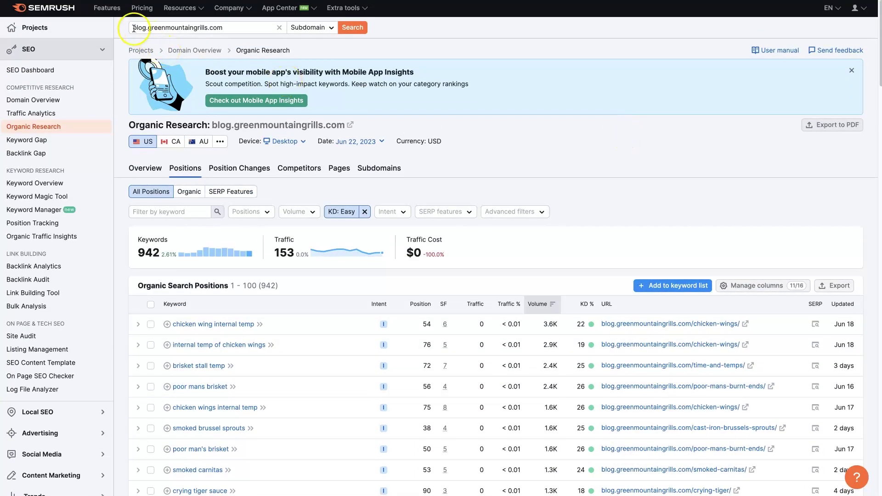
drag(134, 28, 148, 28)
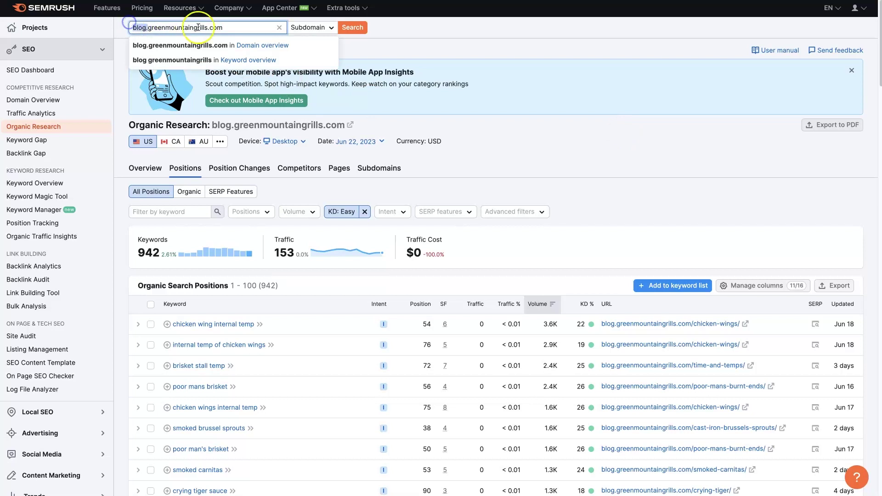
click(701, 191)
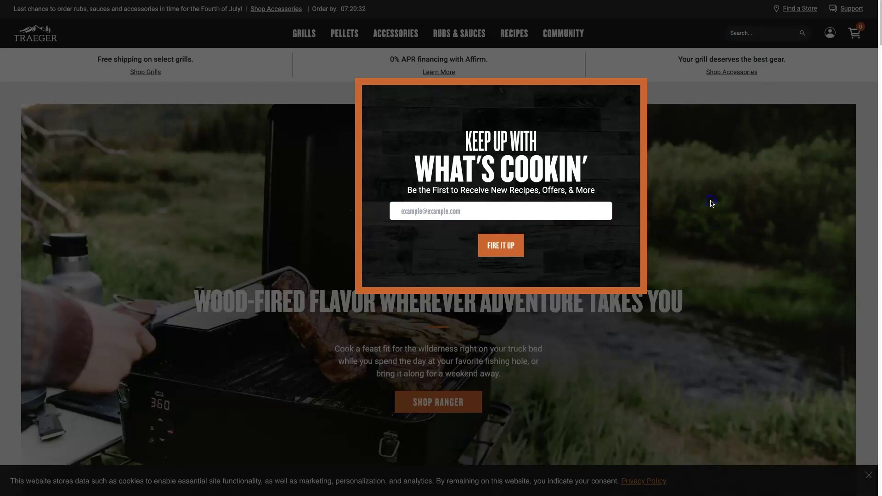
Step: Dismiss the 'Keep up with what's cookin'' newsletter popup on the Traeger homepage
click(239, 183)
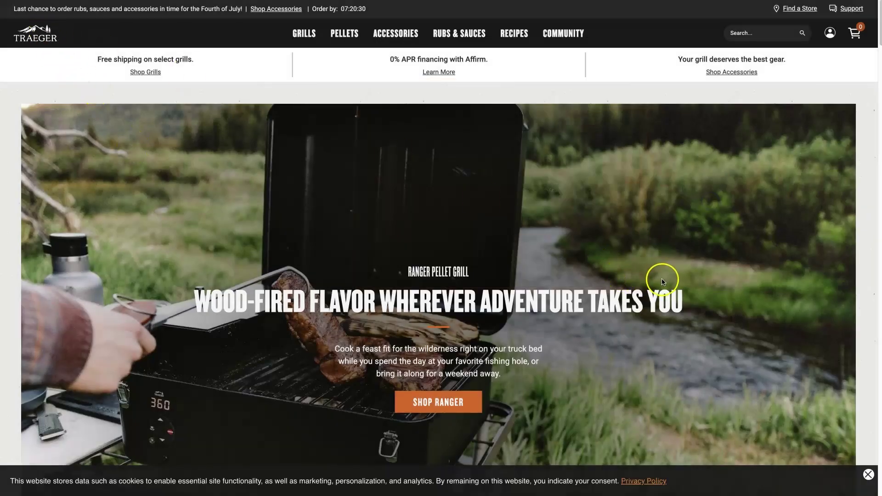
scroll(661, 278, down, 7)
scroll(661, 282, down, 4)
scroll(662, 282, up, 11)
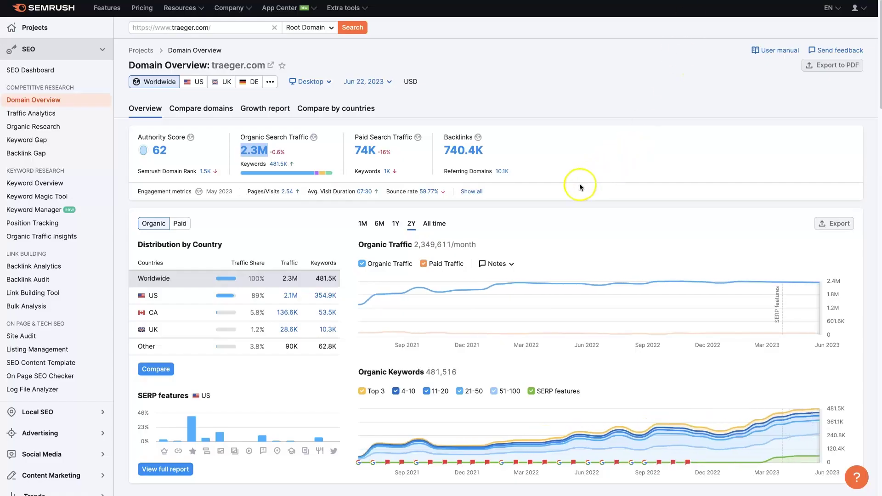
Step: Open traeger.com's 2.3M Organic Search Traffic link to reach its Positions report
right_click(253, 156)
click(276, 158)
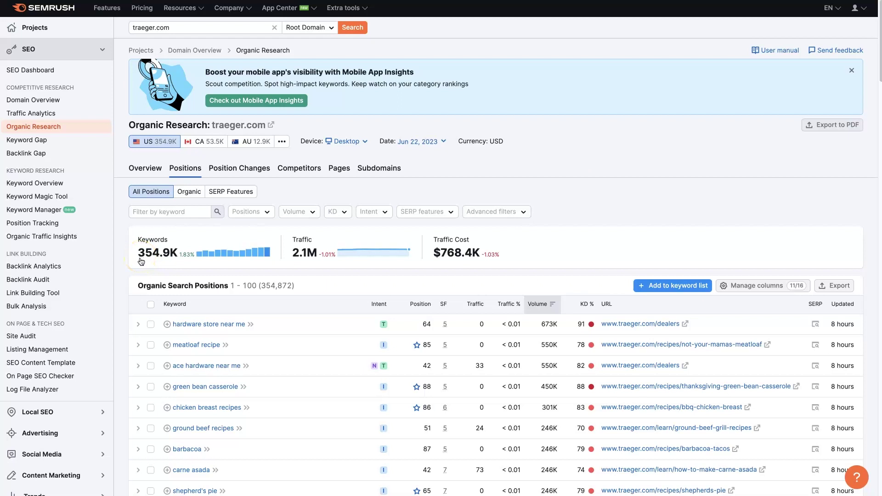
click(159, 263)
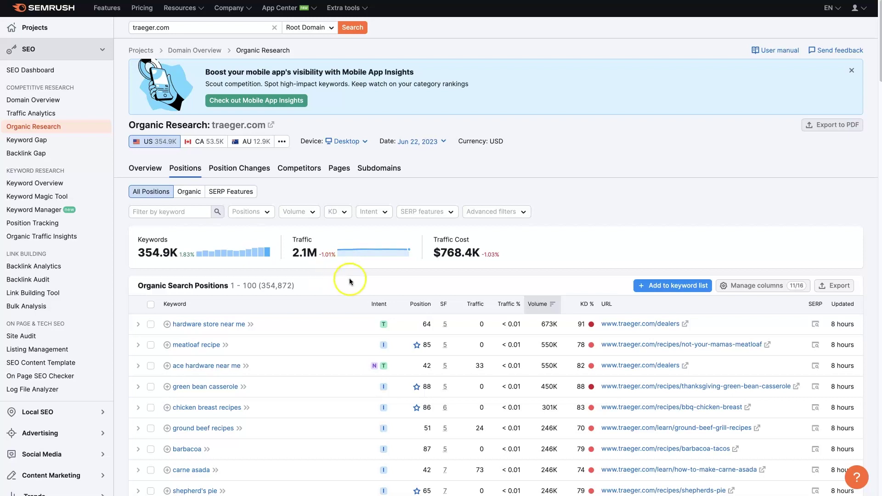
scroll(600, 345, down, 8)
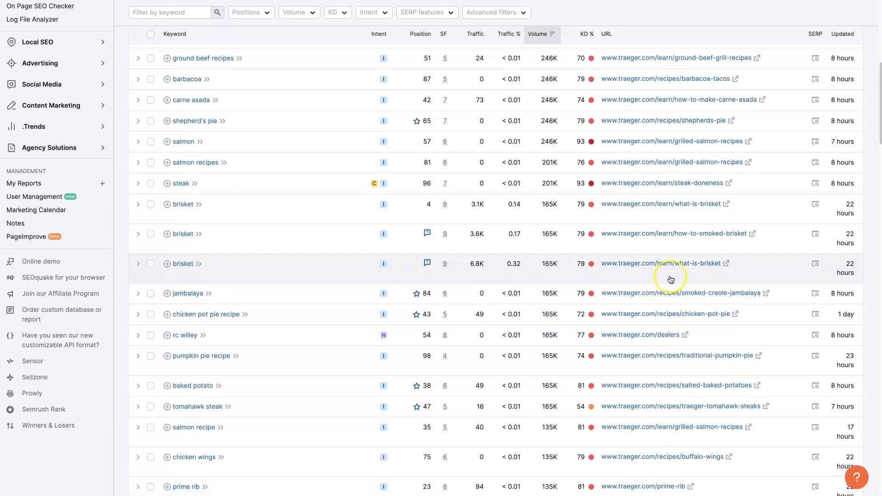
scroll(671, 230, up, 2)
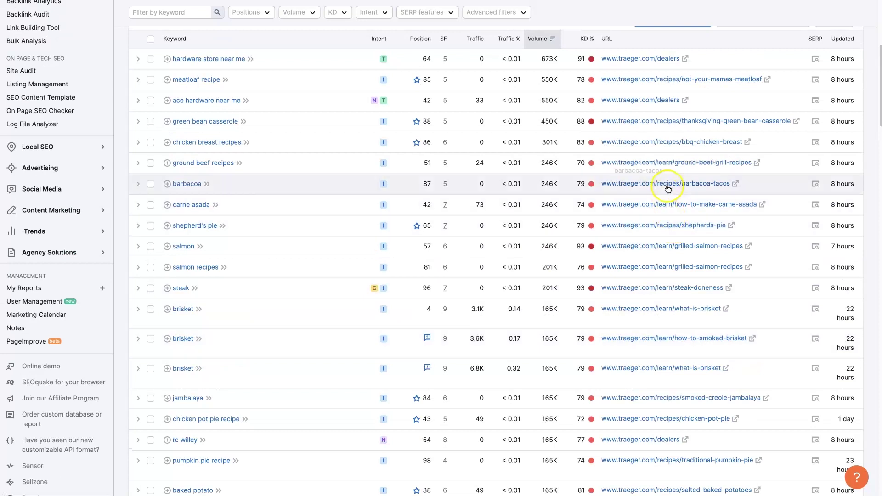
scroll(667, 193, up, 2)
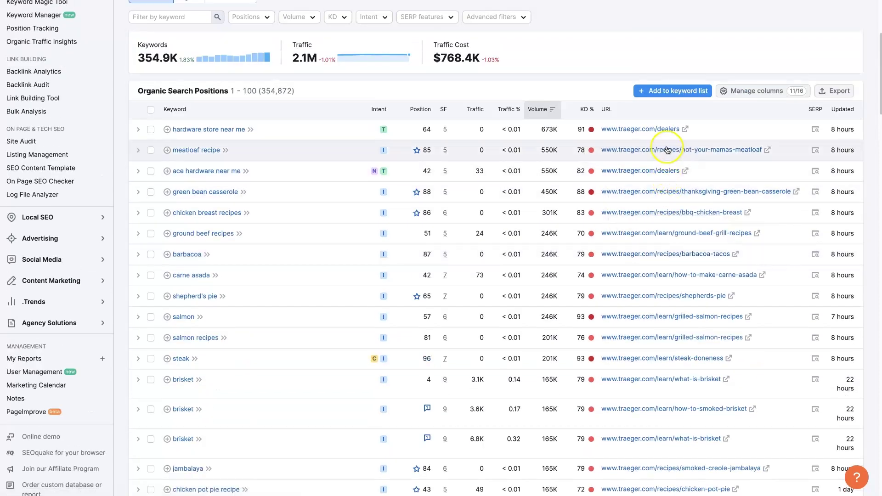
scroll(677, 324, down, 15)
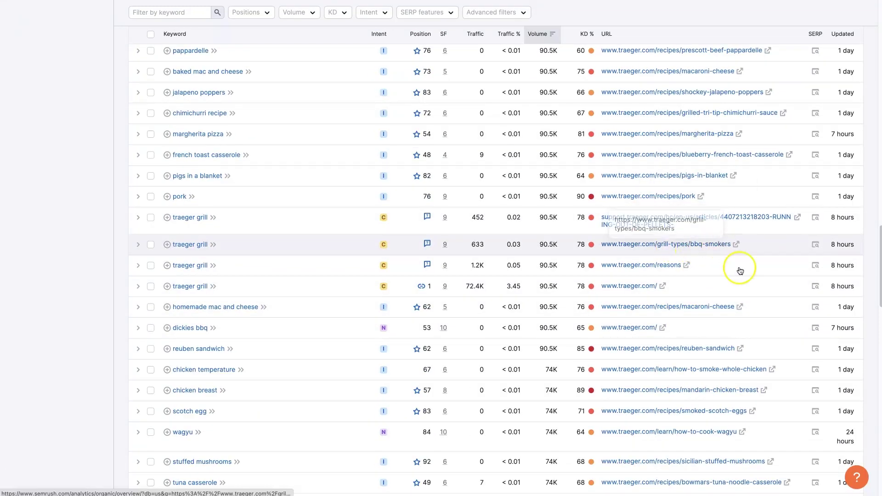
scroll(650, 472, down, 2)
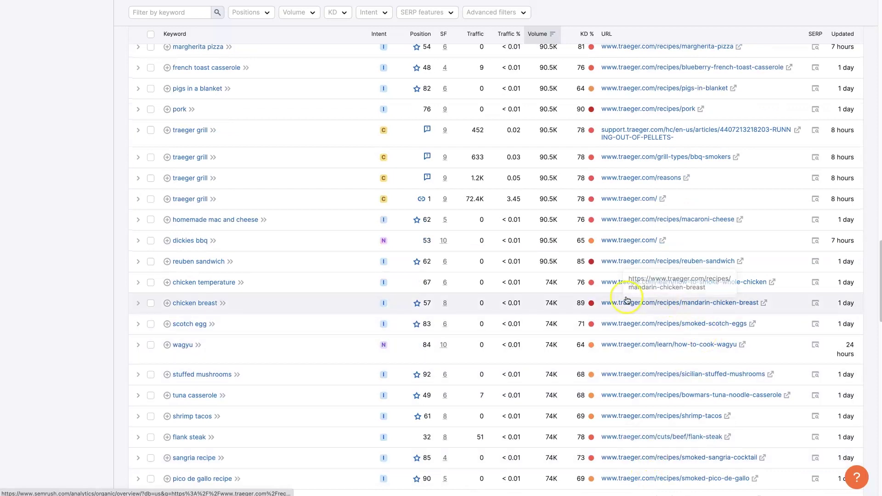
scroll(636, 434, down, 4)
scroll(668, 397, down, 2)
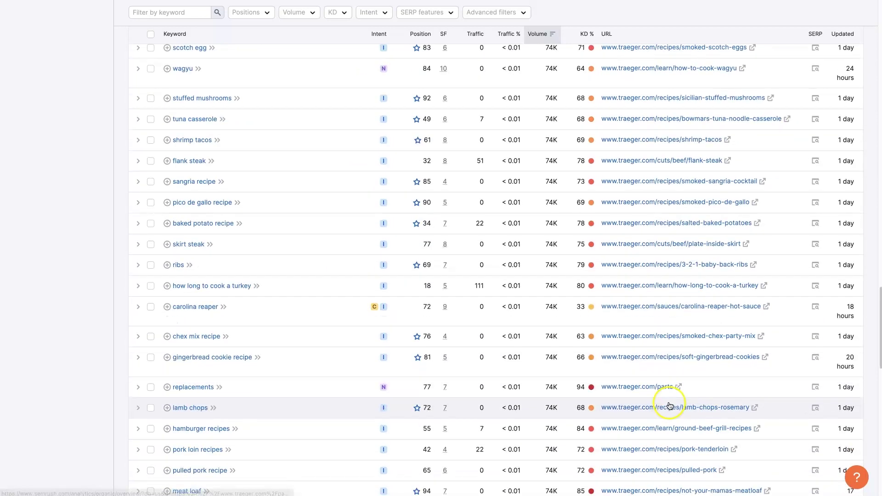
scroll(696, 340, down, 10)
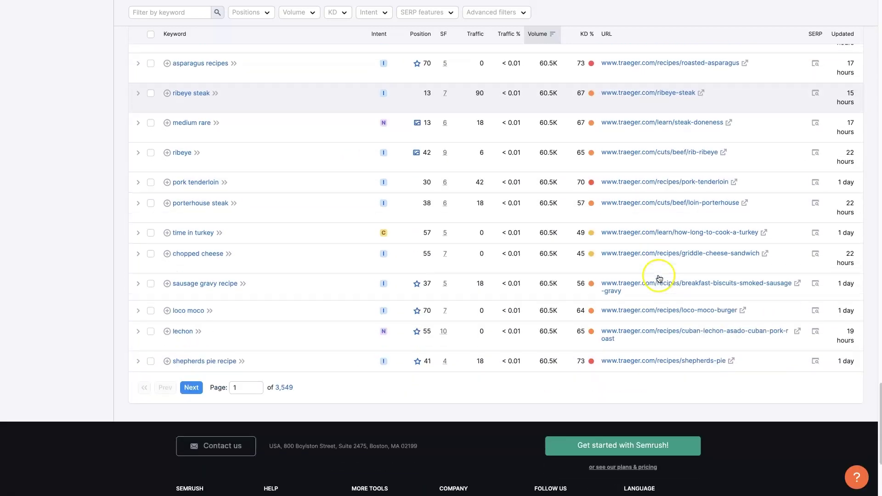
scroll(661, 257, up, 15)
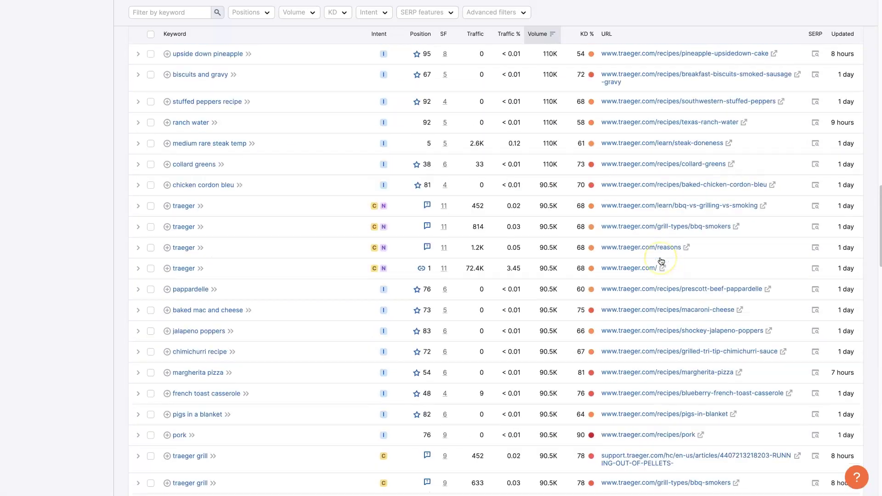
scroll(662, 261, up, 8)
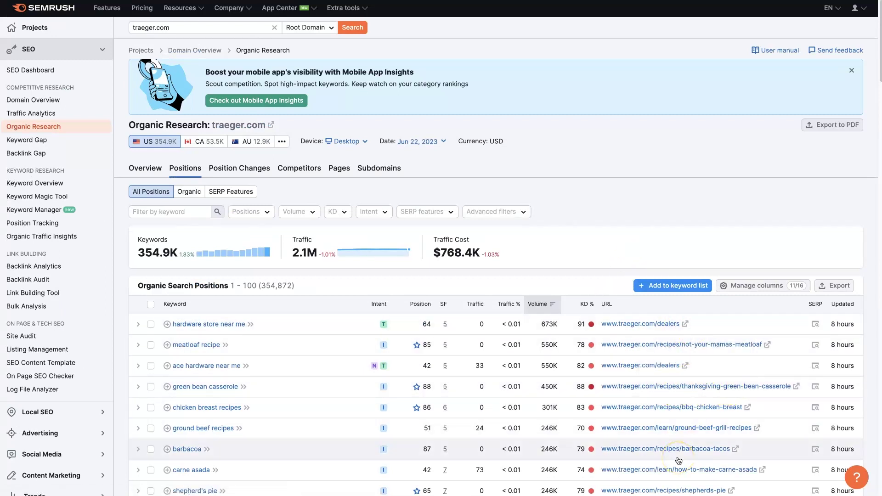
scroll(659, 374, down, 4)
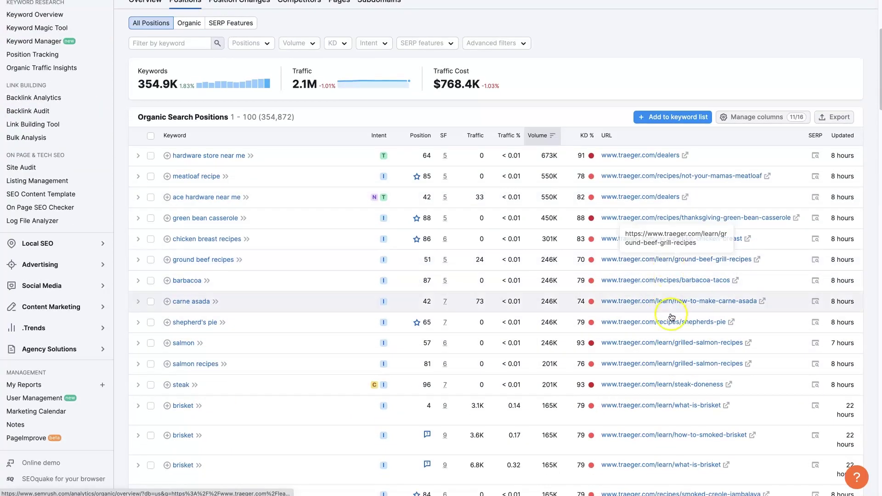
scroll(671, 321, down, 5)
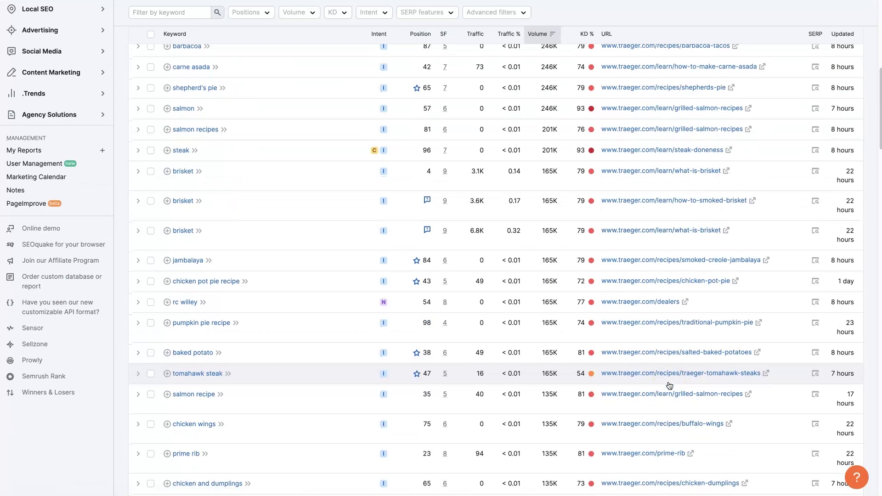
scroll(668, 385, up, 1)
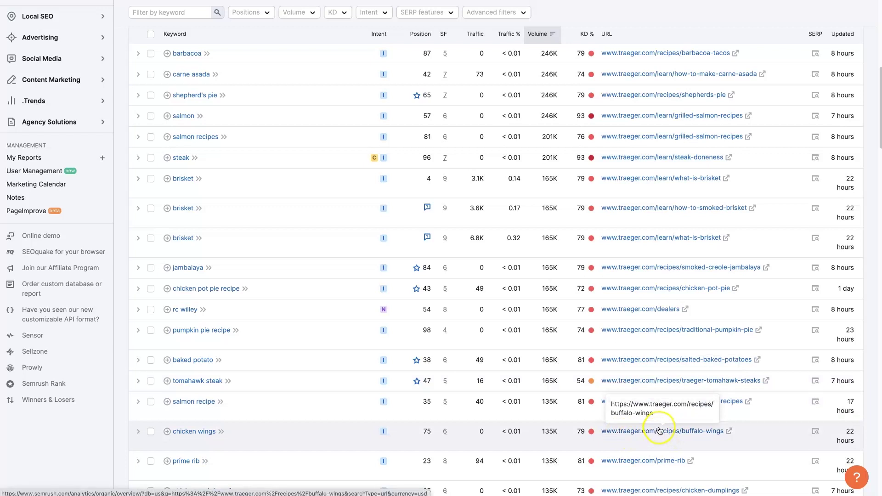
click(681, 436)
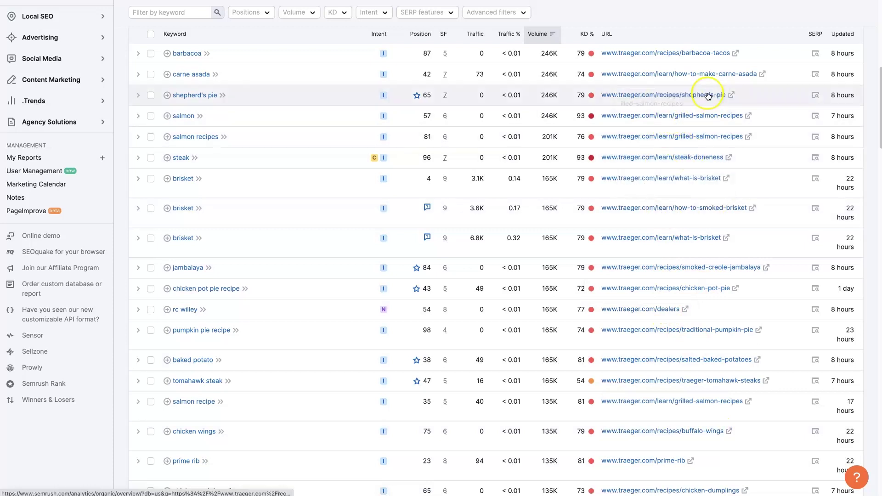
scroll(680, 312, up, 7)
scroll(679, 320, up, 2)
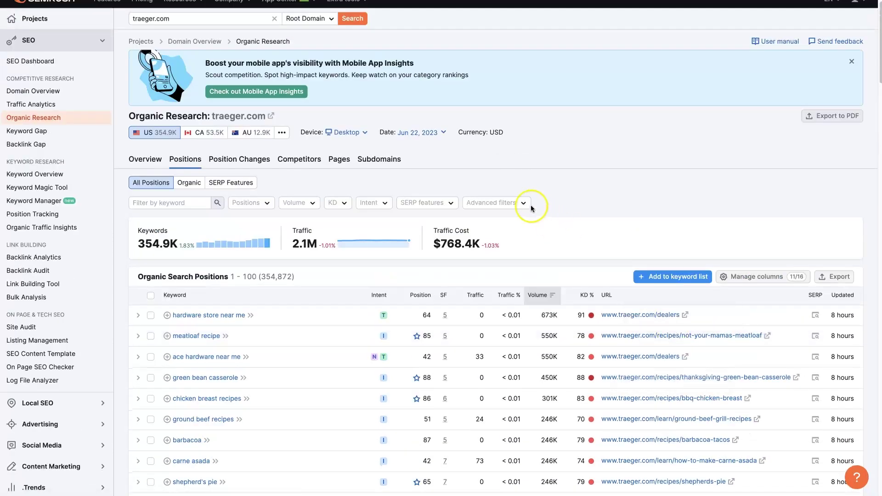
Step: Add an advanced filter including URLs containing /learn, leaving 123.1K keywords
click(515, 202)
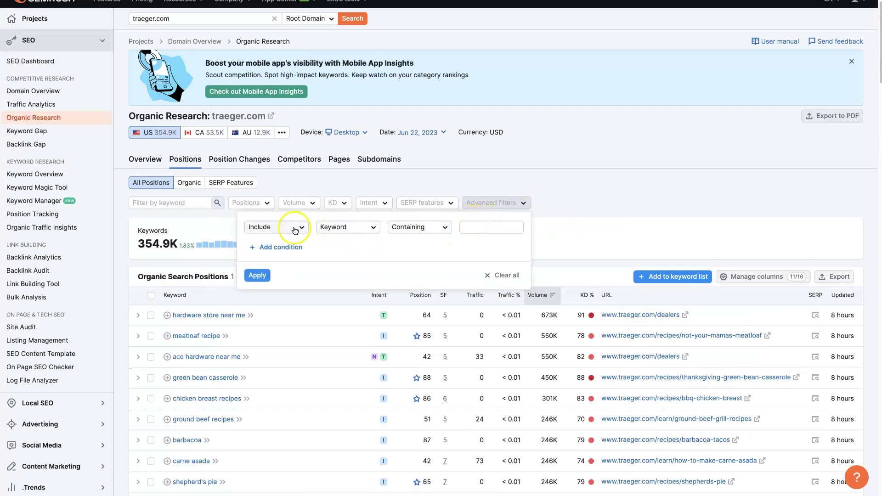
click(335, 230)
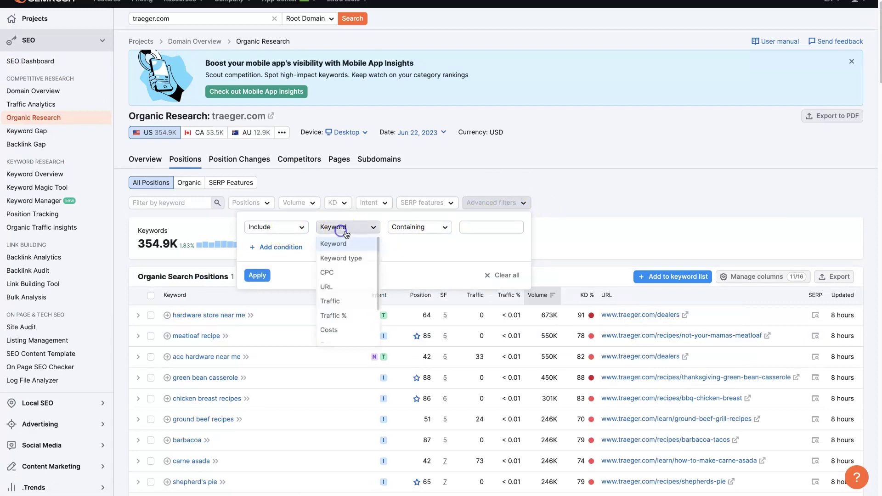
click(340, 289)
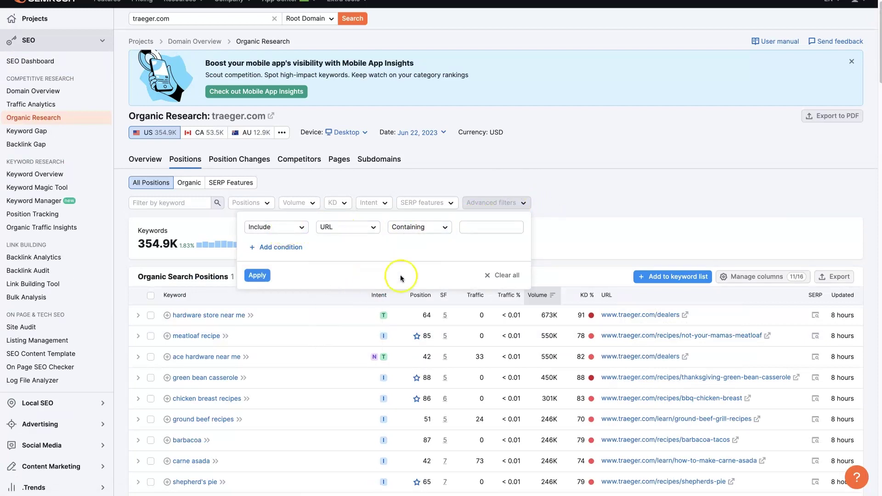
click(488, 228)
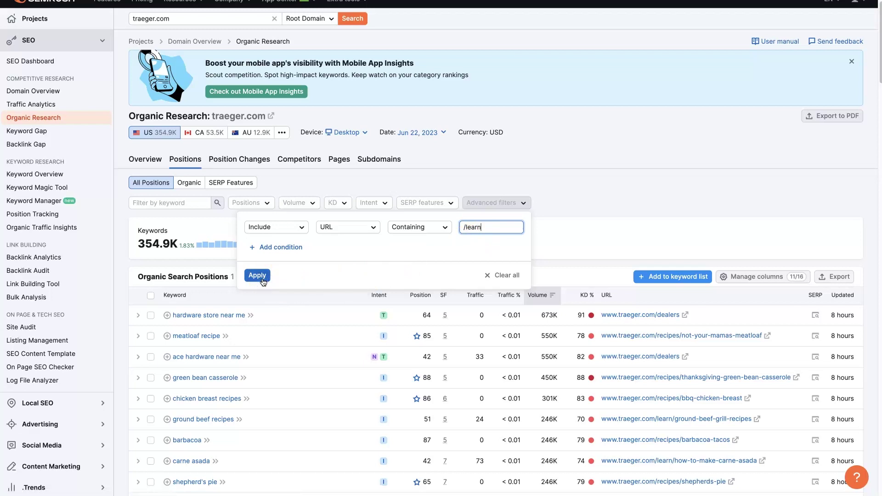
click(258, 275)
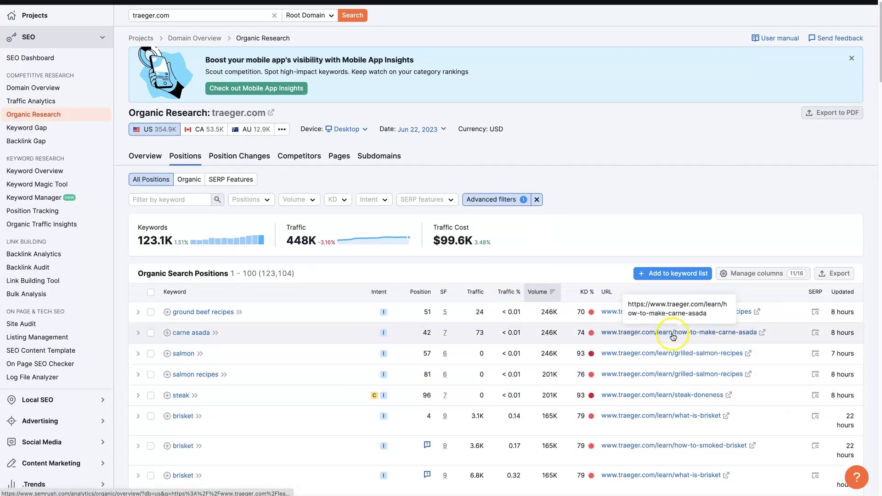
scroll(671, 336, down, 5)
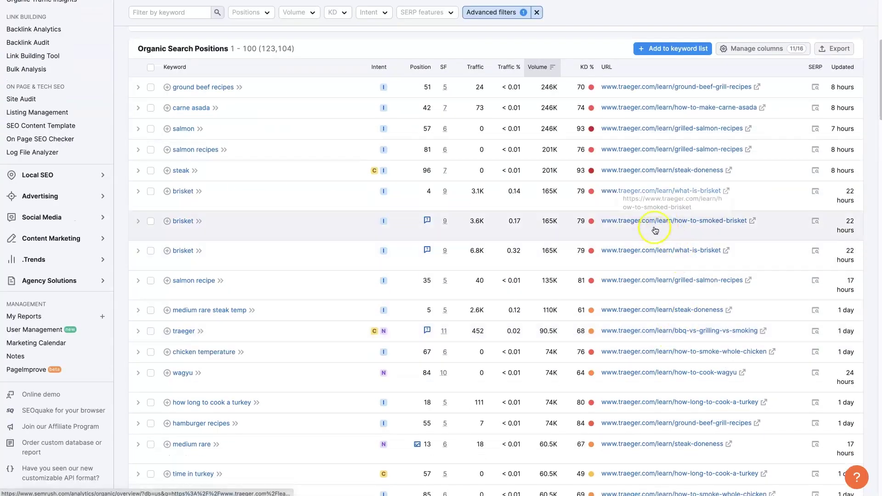
scroll(675, 315, down, 4)
scroll(675, 317, down, 5)
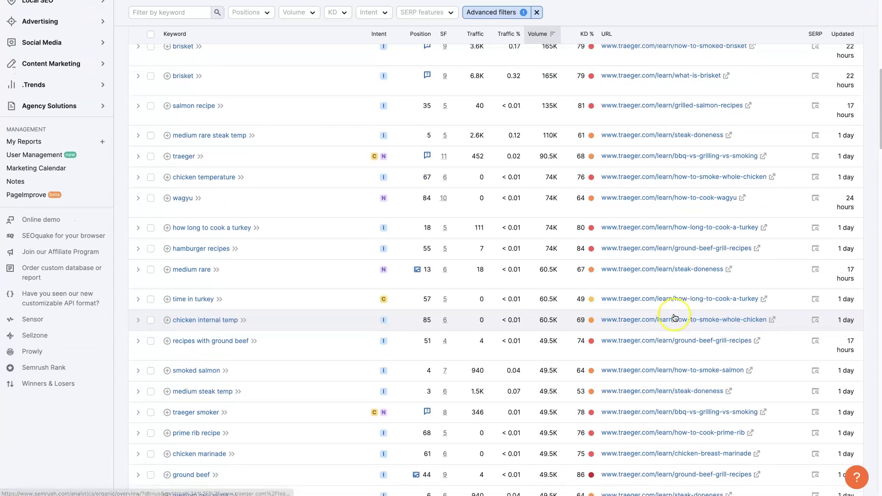
scroll(675, 316, down, 1)
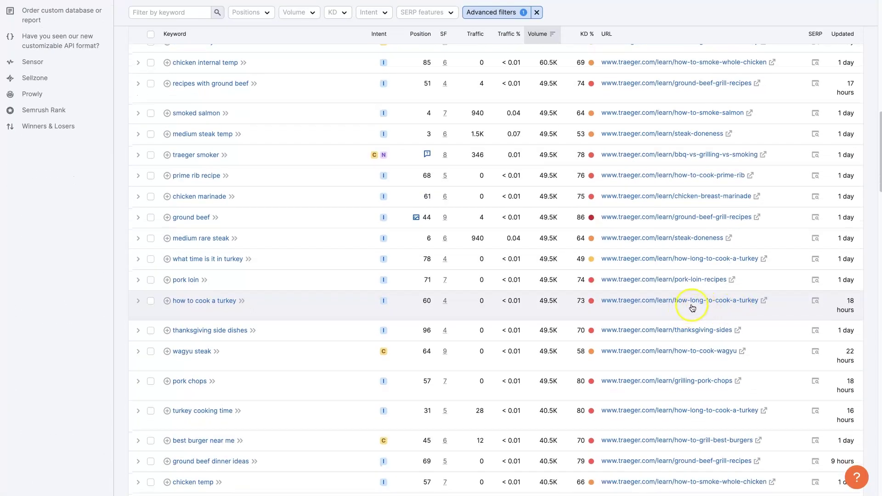
scroll(629, 342, down, 1)
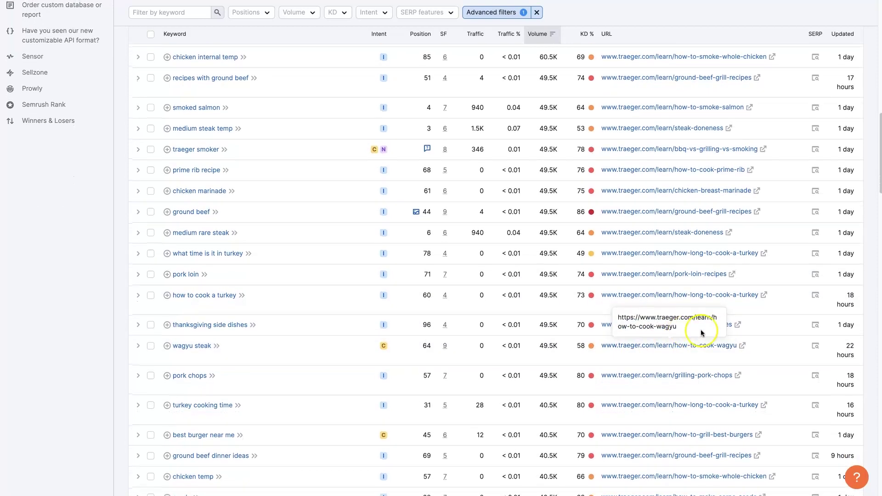
scroll(717, 365, down, 1)
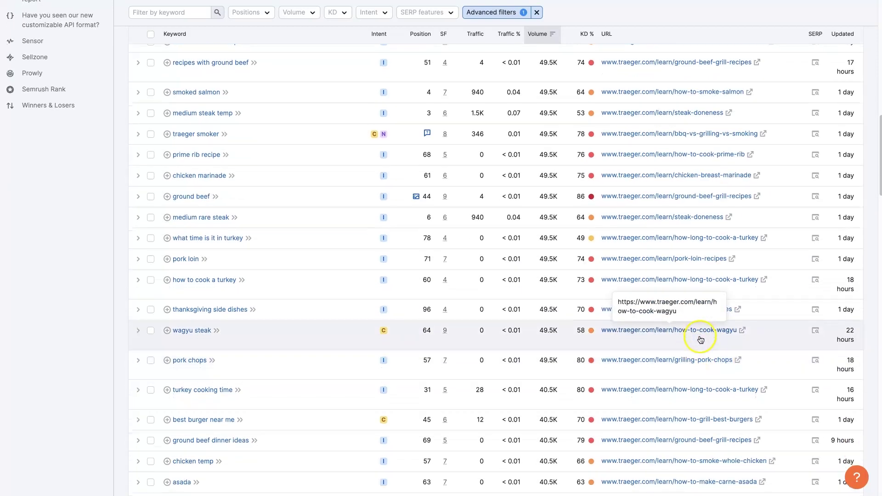
scroll(698, 337, down, 3)
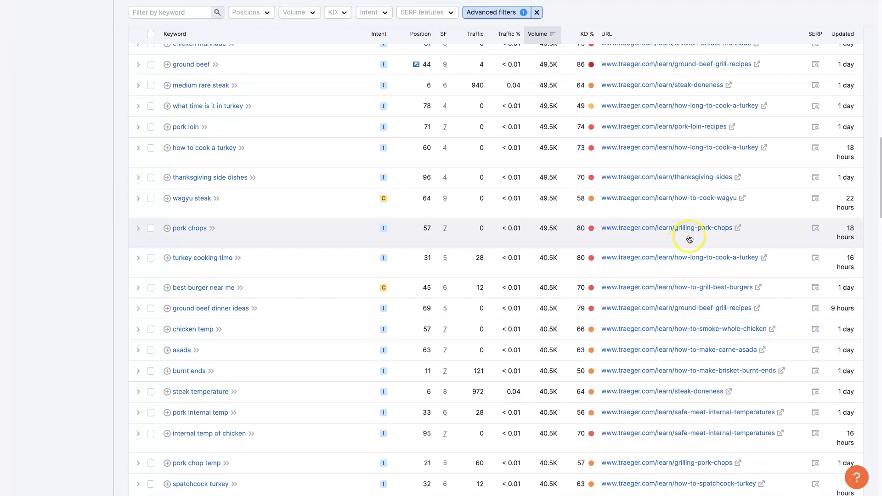
scroll(703, 351, down, 1)
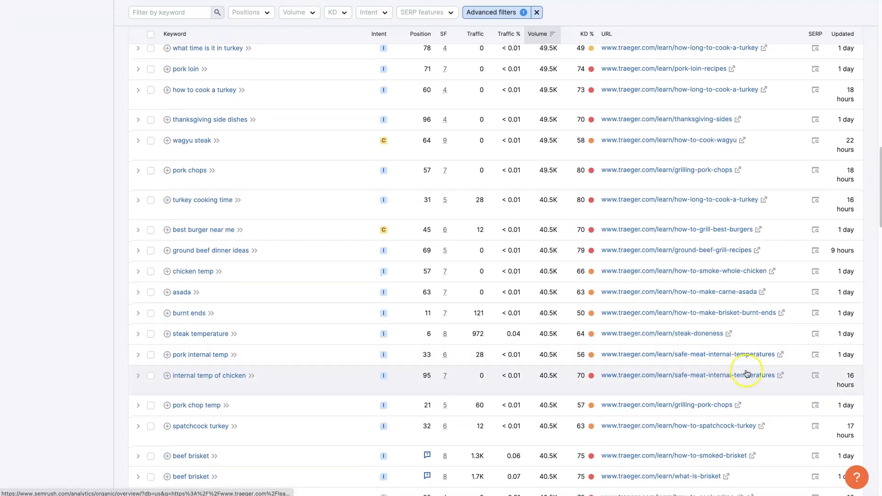
scroll(685, 416, down, 4)
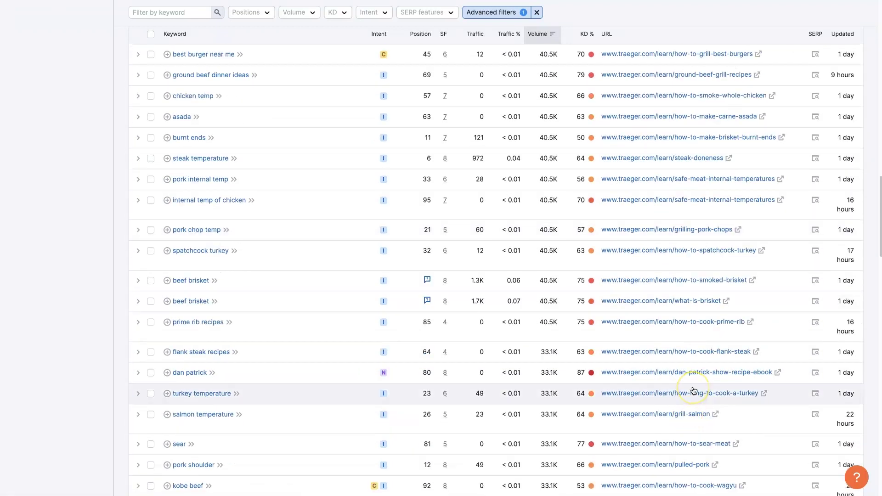
scroll(666, 349, up, 1)
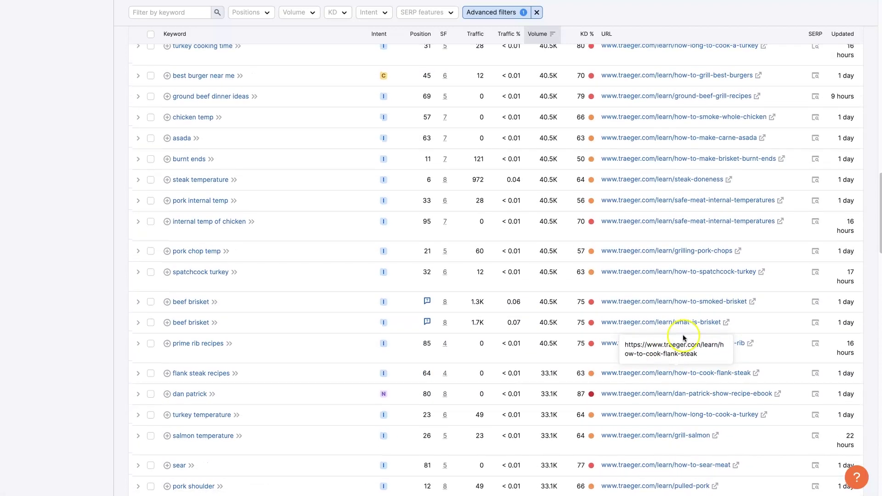
scroll(670, 288, up, 20)
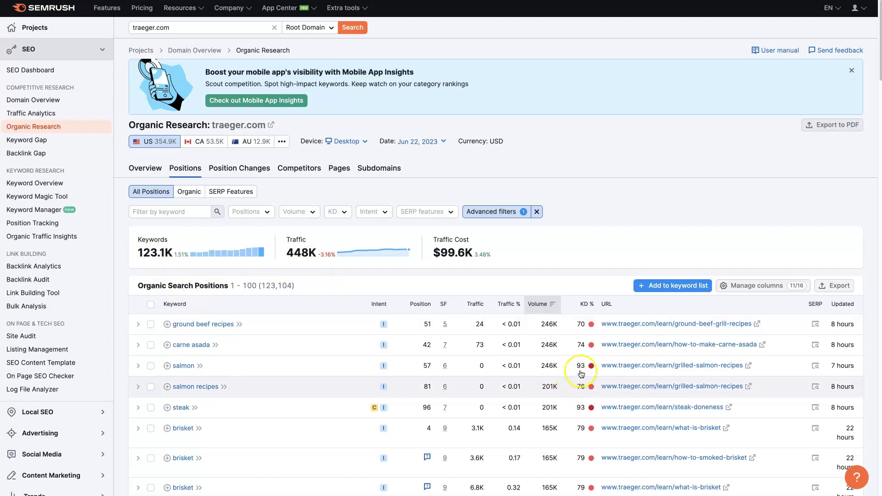
Step: Set KD to Possible (30–49%) and scroll through the 49.5K remaining /learn keywords
click(343, 215)
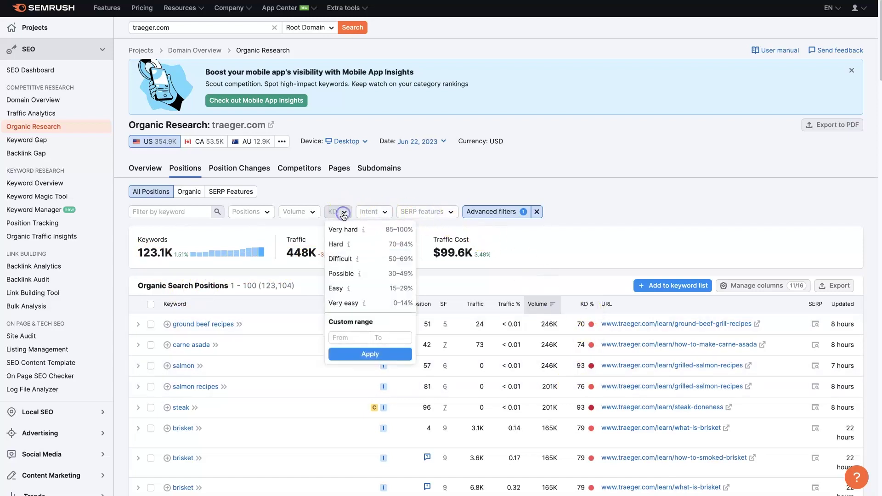
click(353, 279)
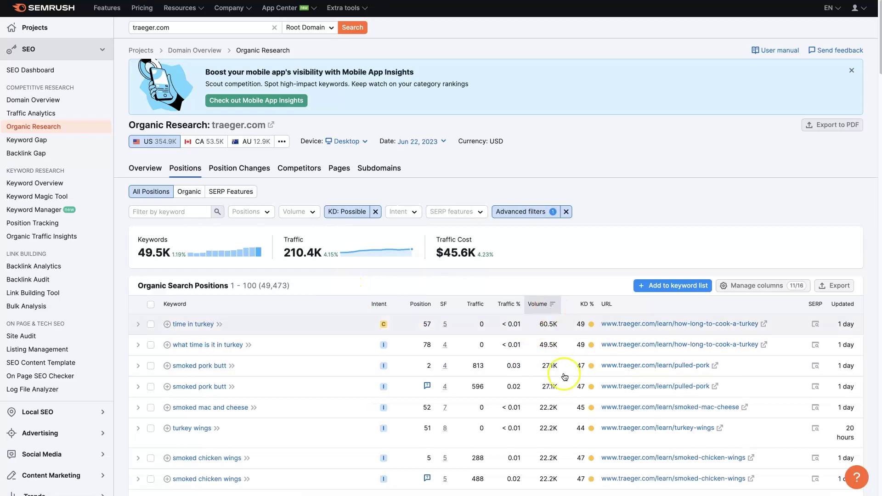
scroll(552, 379, down, 8)
scroll(552, 379, down, 5)
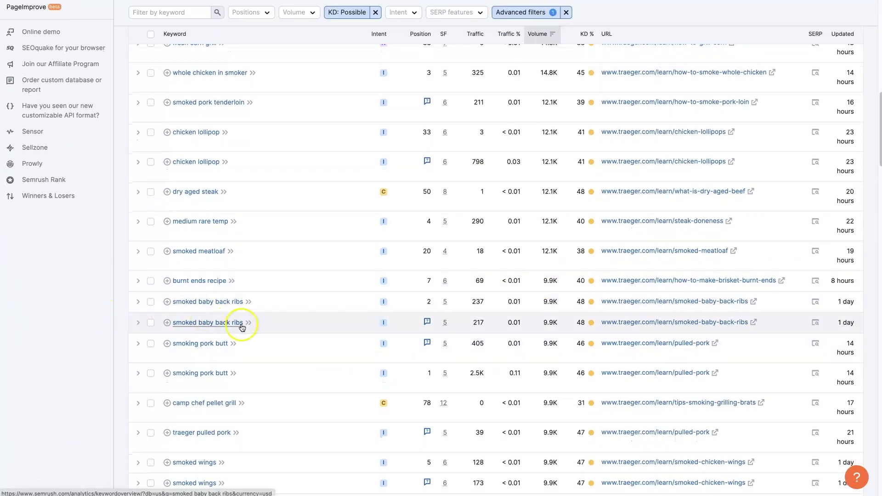
scroll(210, 394, down, 2)
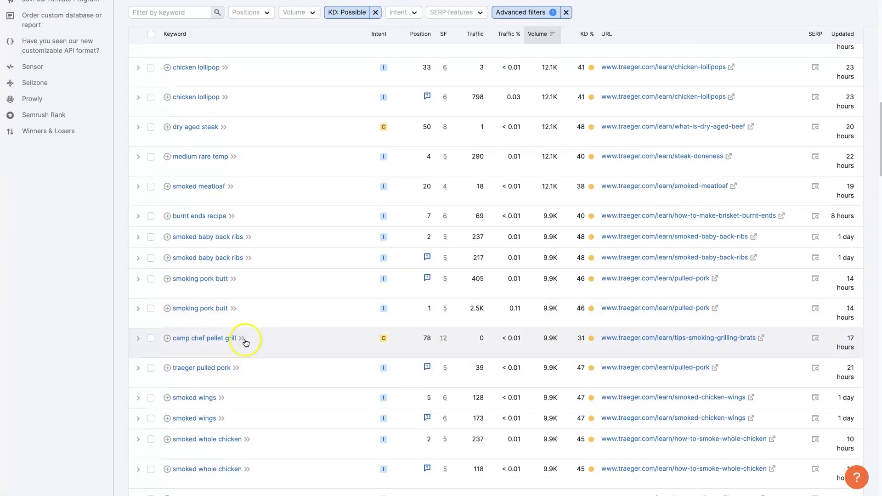
scroll(244, 342, down, 5)
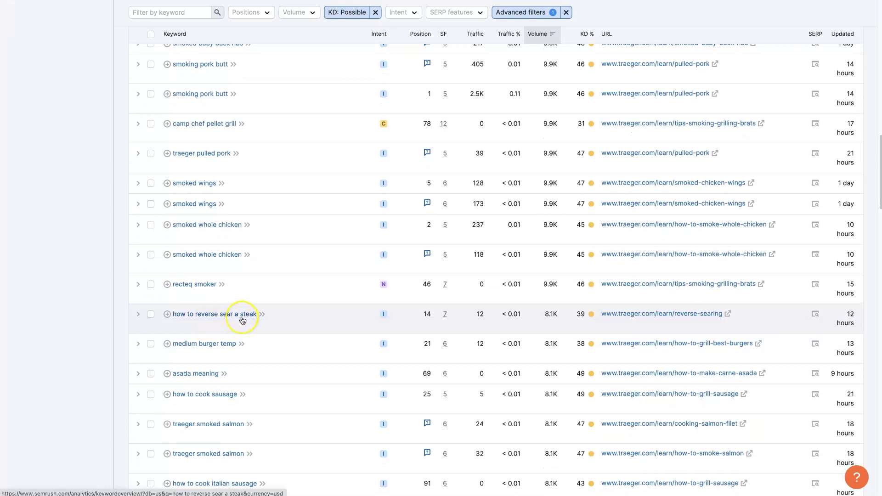
scroll(216, 301, down, 6)
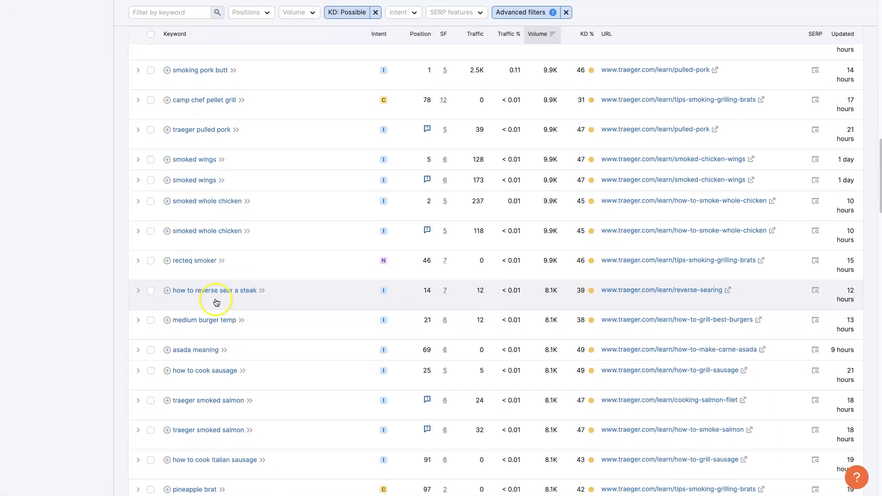
scroll(217, 301, down, 6)
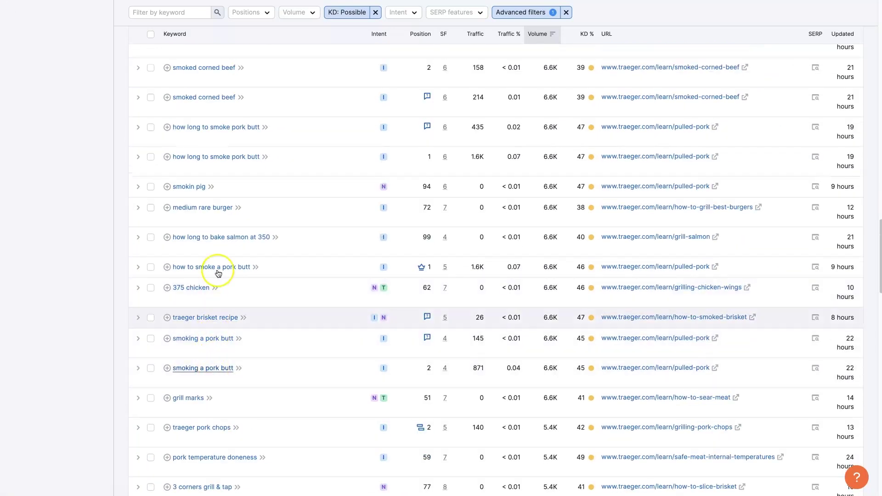
scroll(218, 272, up, 15)
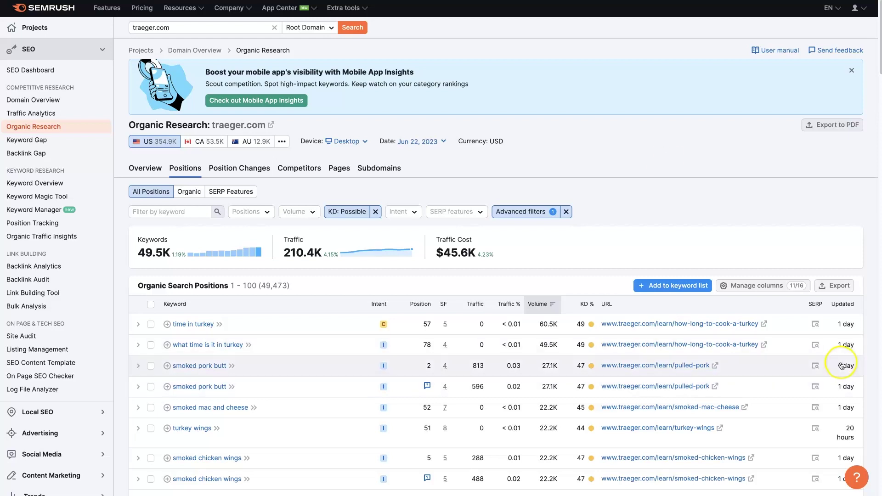
scroll(843, 354, down, 5)
scroll(843, 355, down, 20)
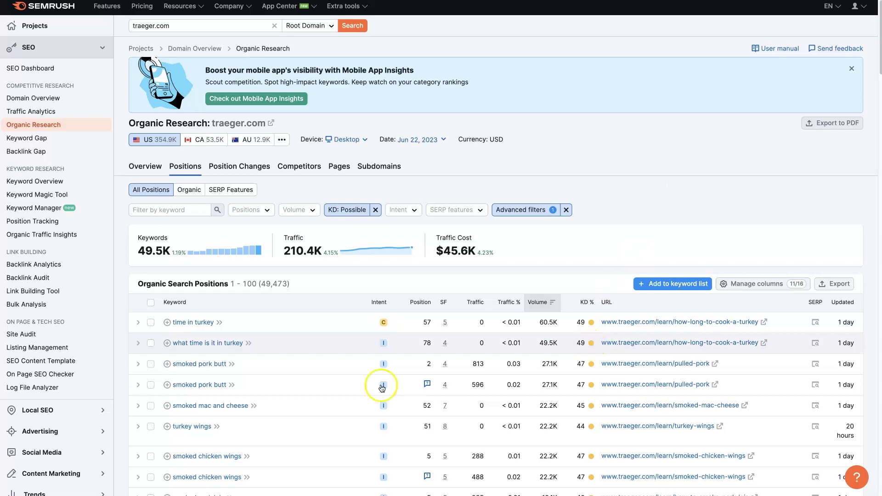
scroll(252, 373, down, 10)
scroll(254, 374, down, 3)
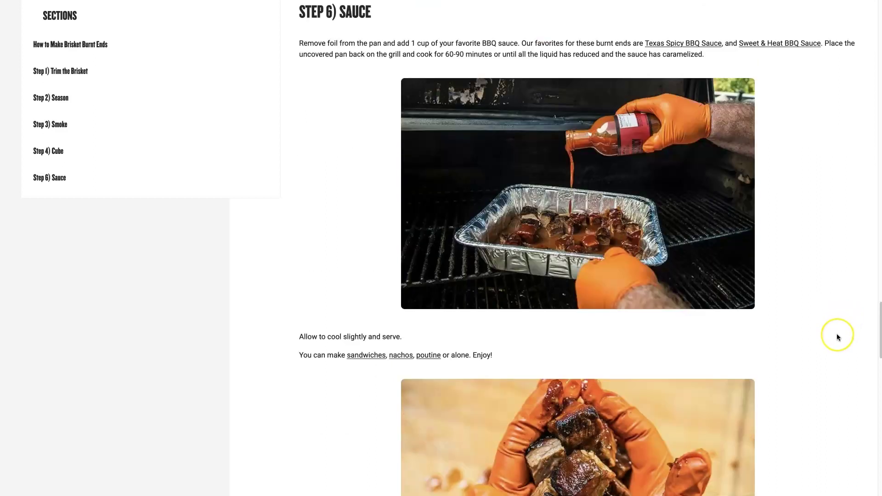
Step: Jump to the top of the brisket burnt ends article and close its tab
key(Home)
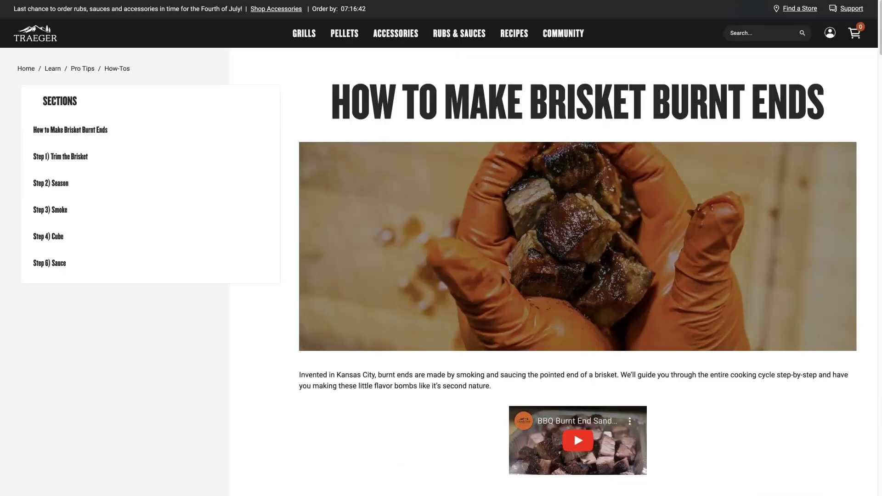
key(ctrl+w)
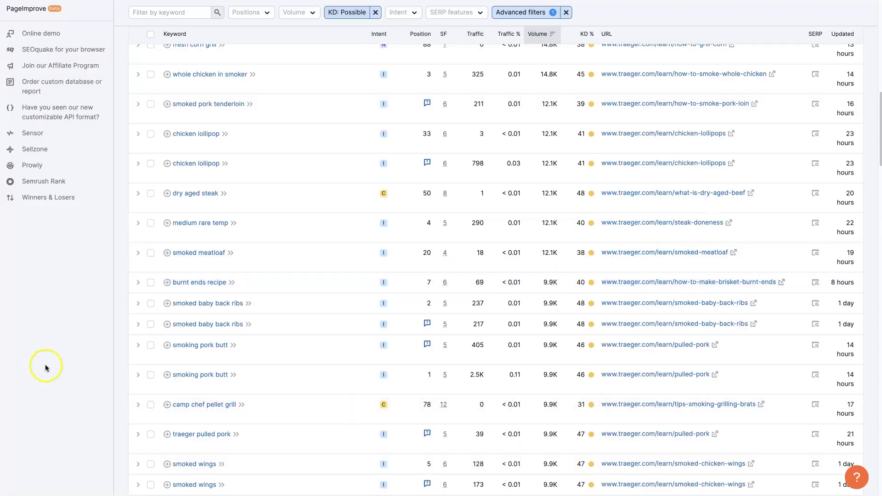
Step: Scroll back to the top of the traeger.com /learn keyword report (49.5K keywords)
scroll(13, 354, up, 15)
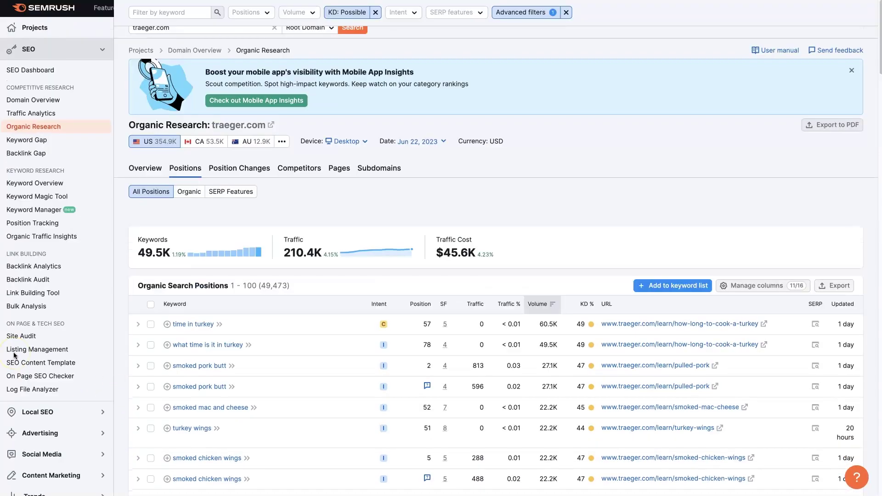